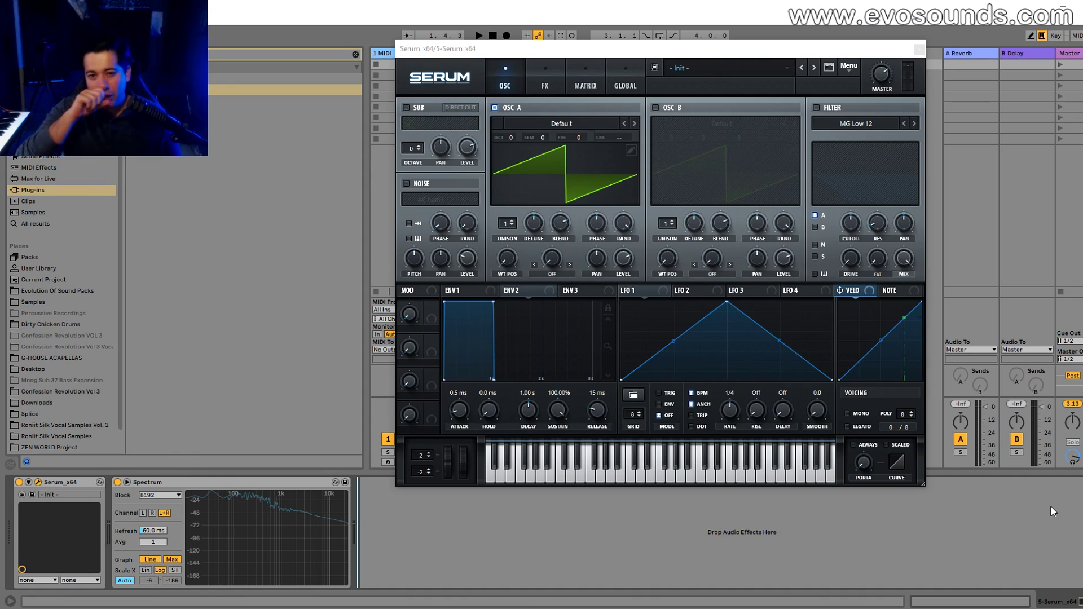
Load the FMFM wavetable from the Digital category into oscillator A
left_click(557, 126)
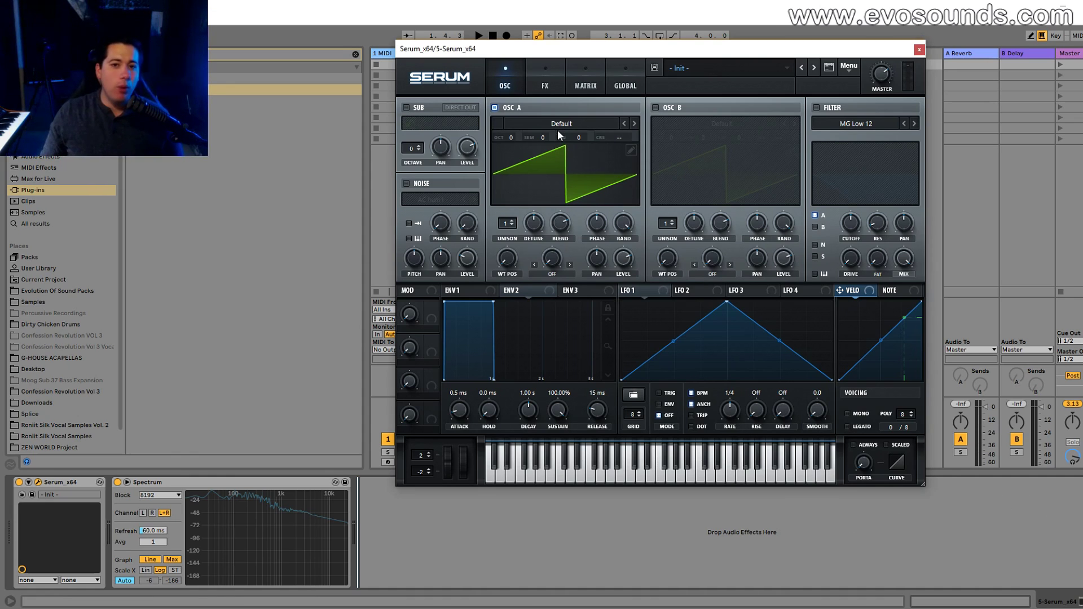
mouse_move(588, 154)
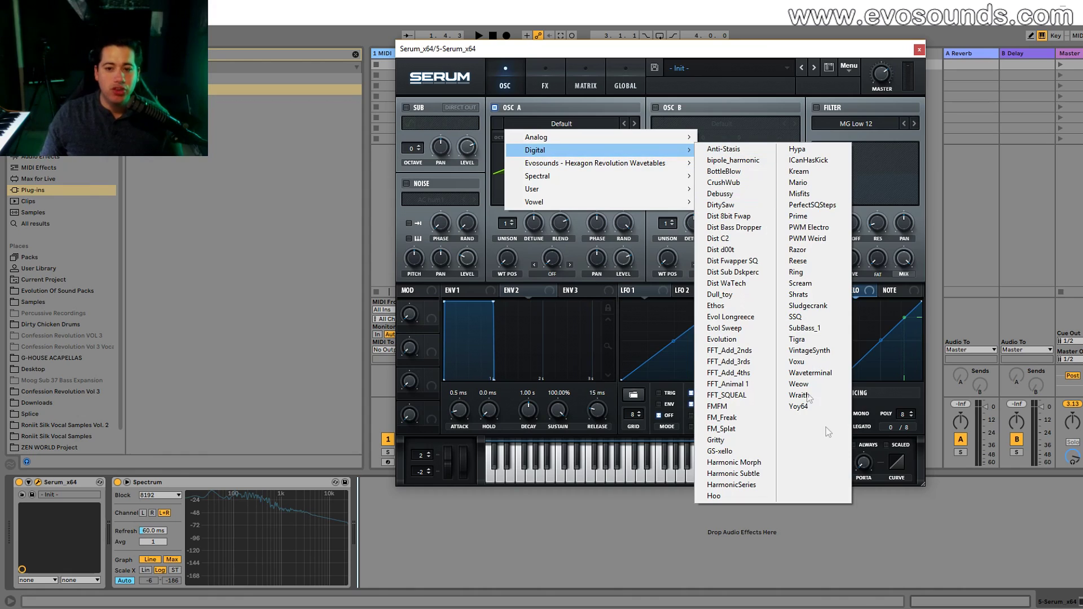
left_click(750, 408)
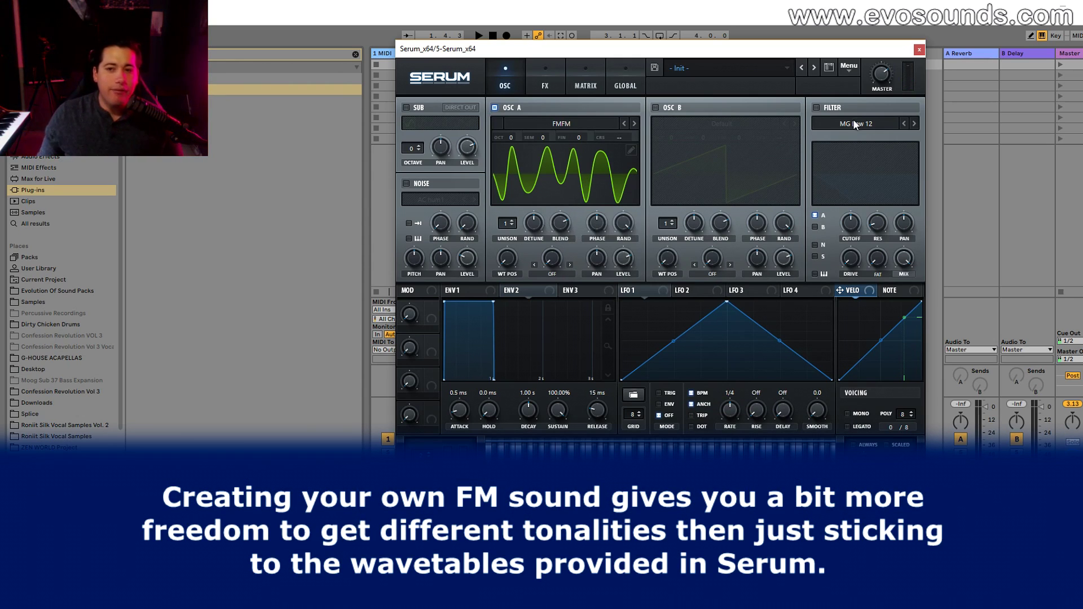
Enable the MG Low 12 filter and modulate its cutoff with Env 2 at 0% sustain and 663 ms decay
left_click(816, 107)
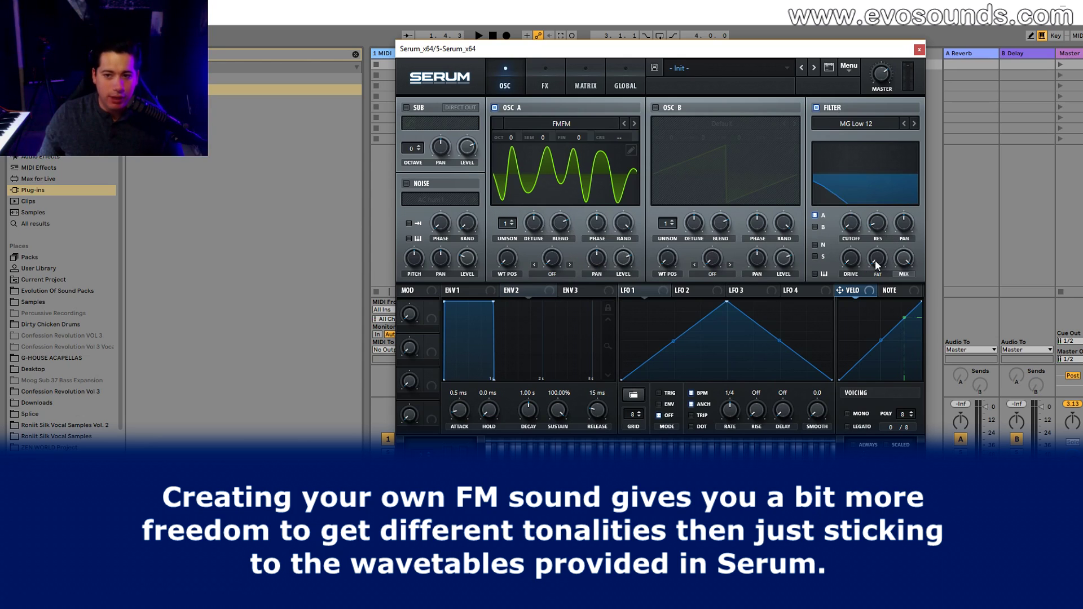
left_click_drag(556, 412, 557, 417)
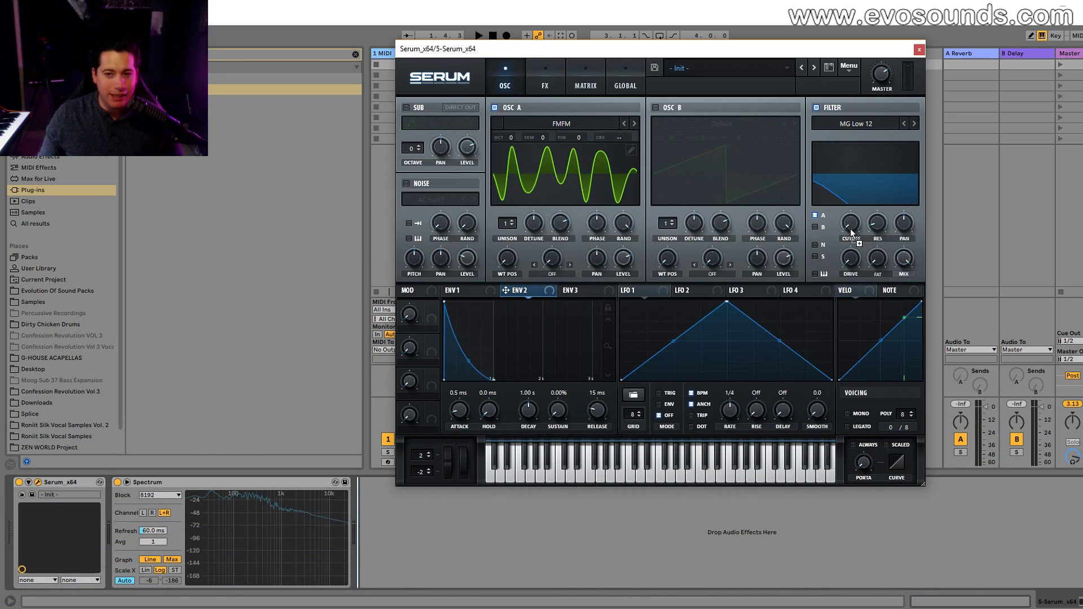
mouse_move(536, 414)
left_mouse_down()
mouse_move(515, 424)
mouse_move(531, 395)
left_mouse_up()
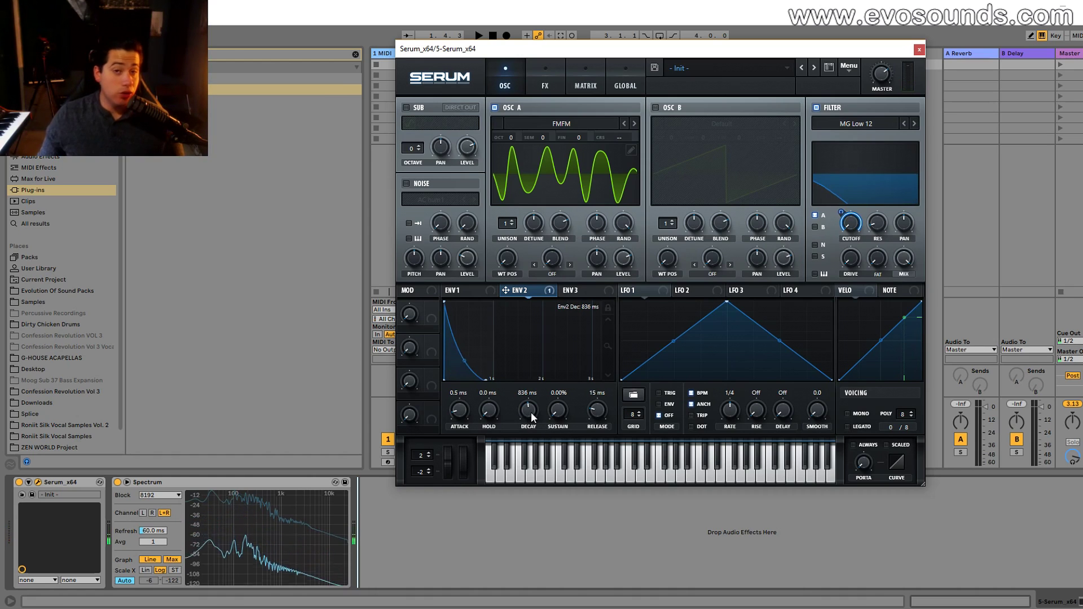
mouse_move(507, 259)
left_mouse_down()
mouse_move(550, 179)
mouse_move(519, 269)
left_mouse_up()
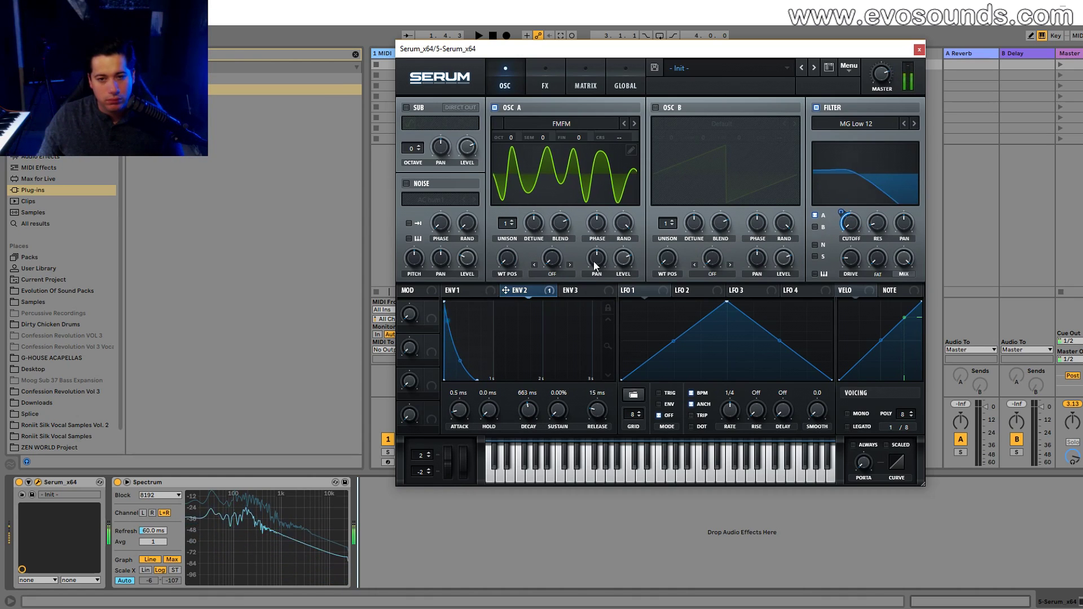
mouse_move(844, 214)
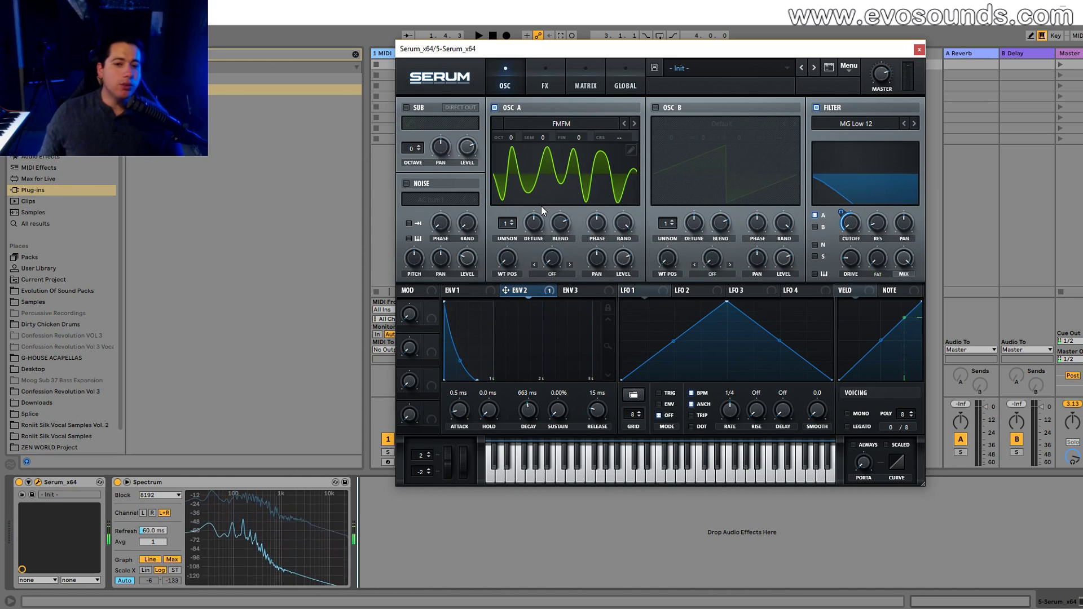
Enable the noise oscillator with the GlassLid 5 sample from Attacks_Misc and set its level to 100%
left_click(422, 185)
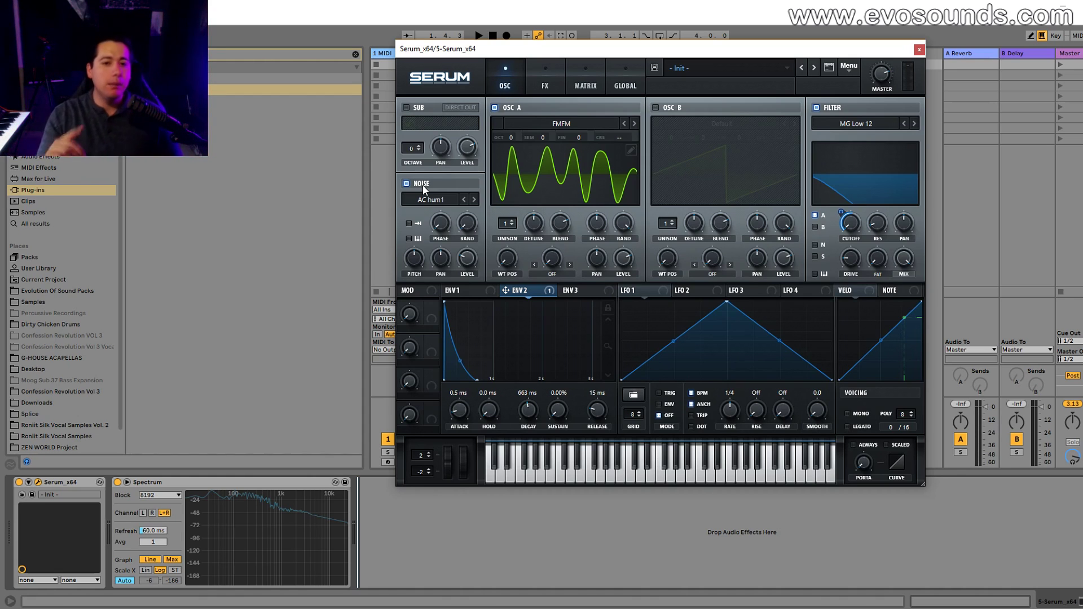
left_click(431, 201)
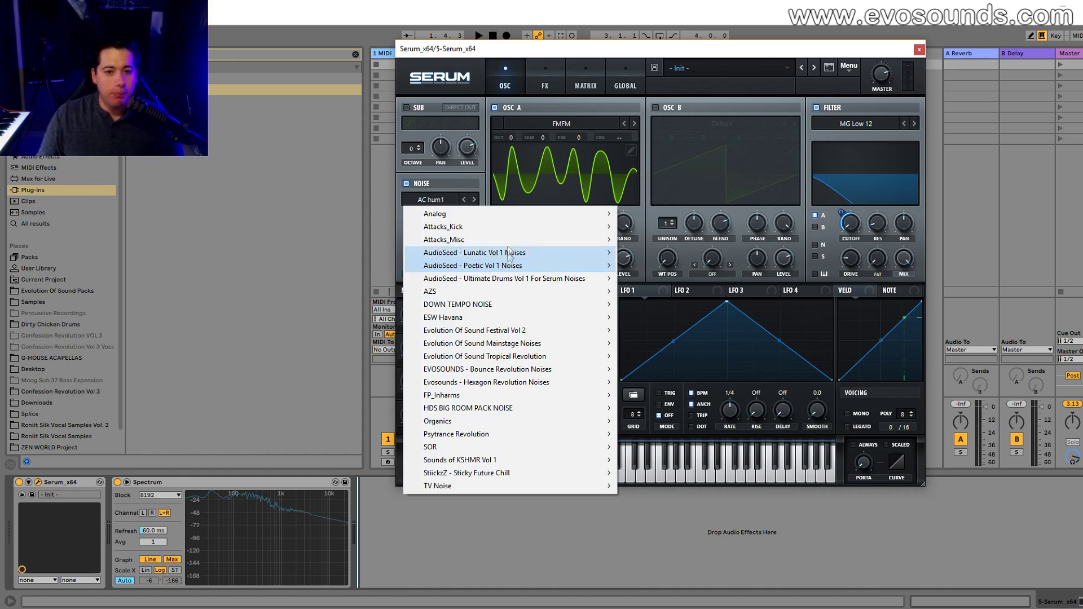
mouse_move(510, 243)
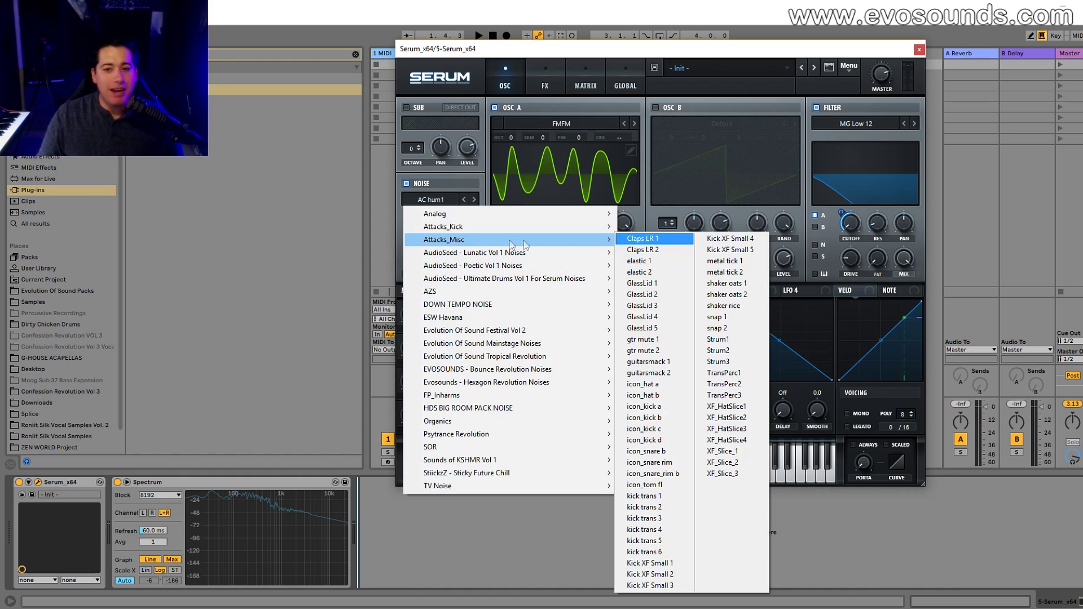
left_click(641, 328)
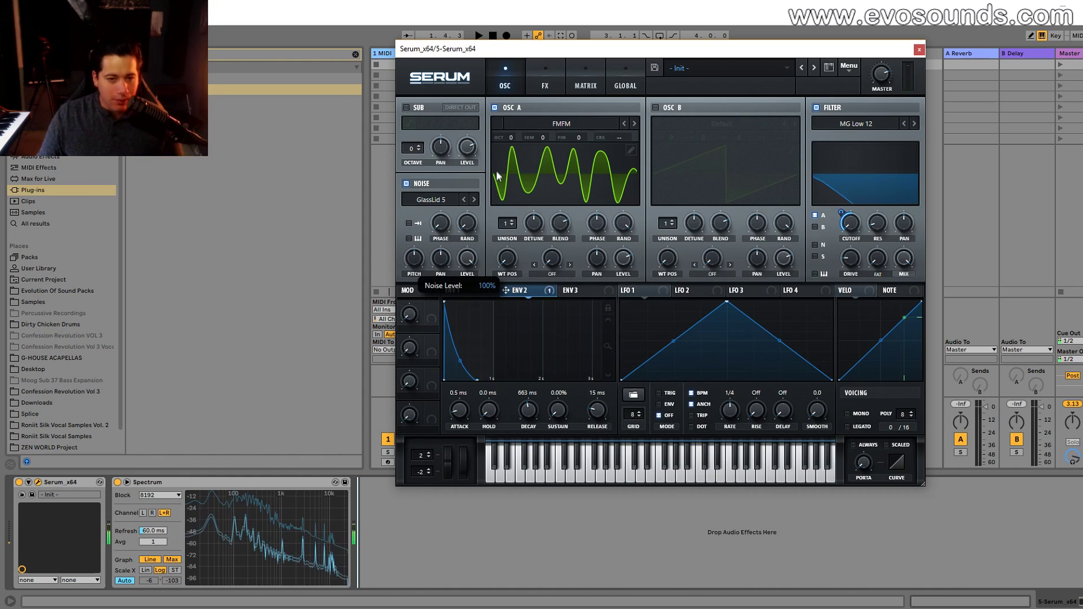
Mute oscillator A to isolate the noise and turn on the noise's one-shot playback and keyboard pitch tracking
left_click(495, 108)
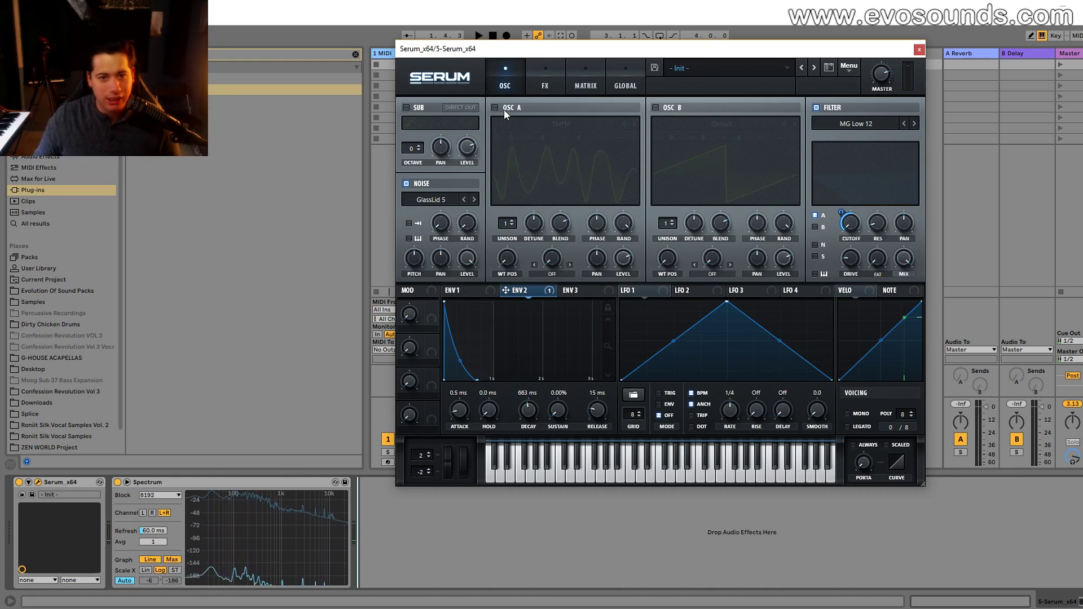
left_click(409, 223)
left_click(409, 239)
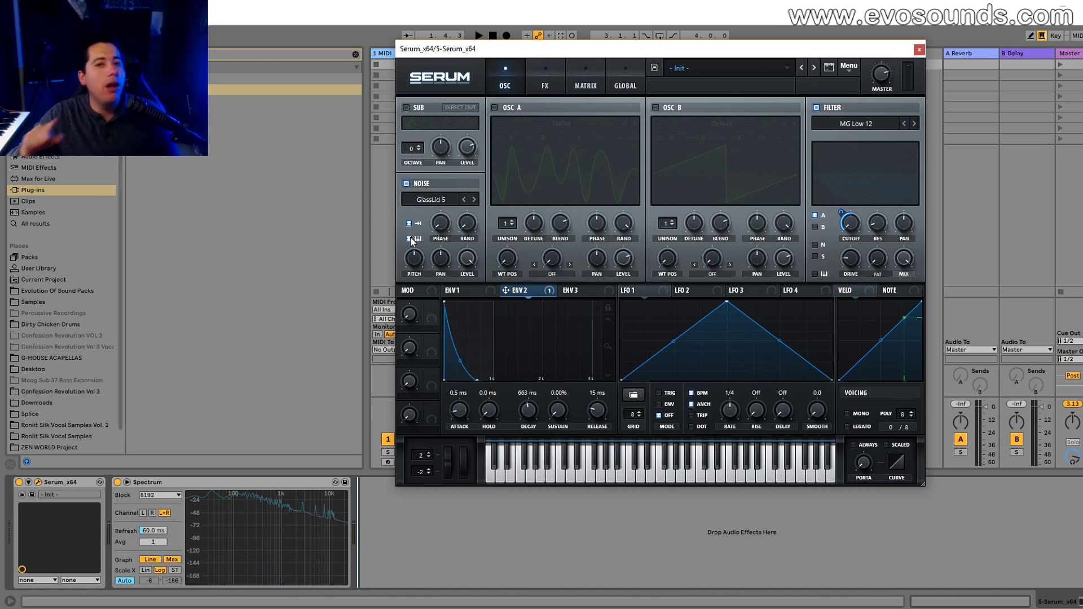
left_click(409, 238)
Turn oscillator A back on and modulate the noise level with Env 3 at 0% sustain and 324 ms decay
left_click(515, 111)
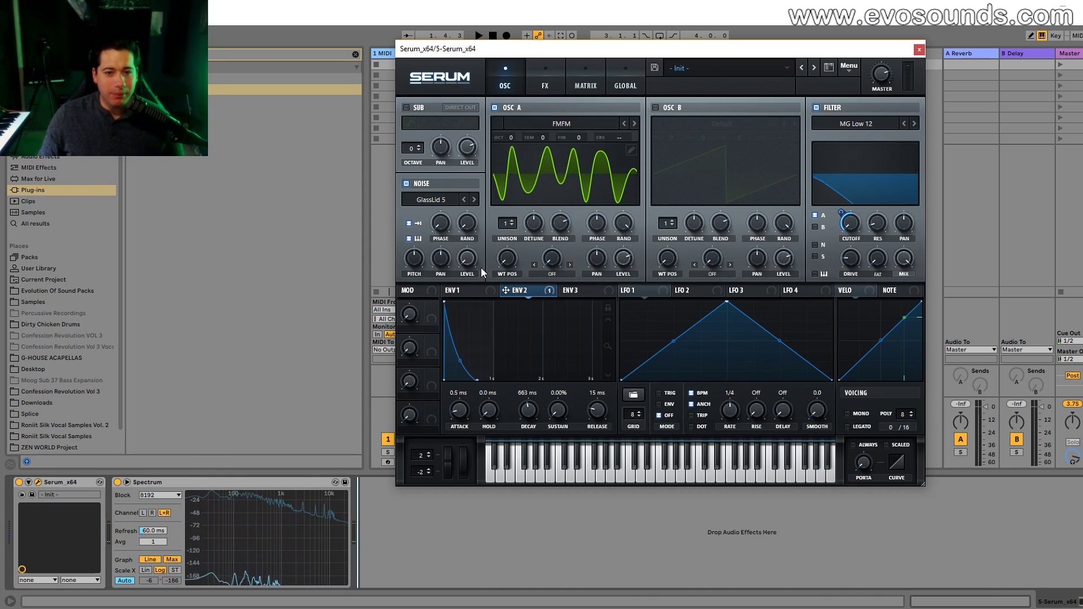
left_click(586, 291)
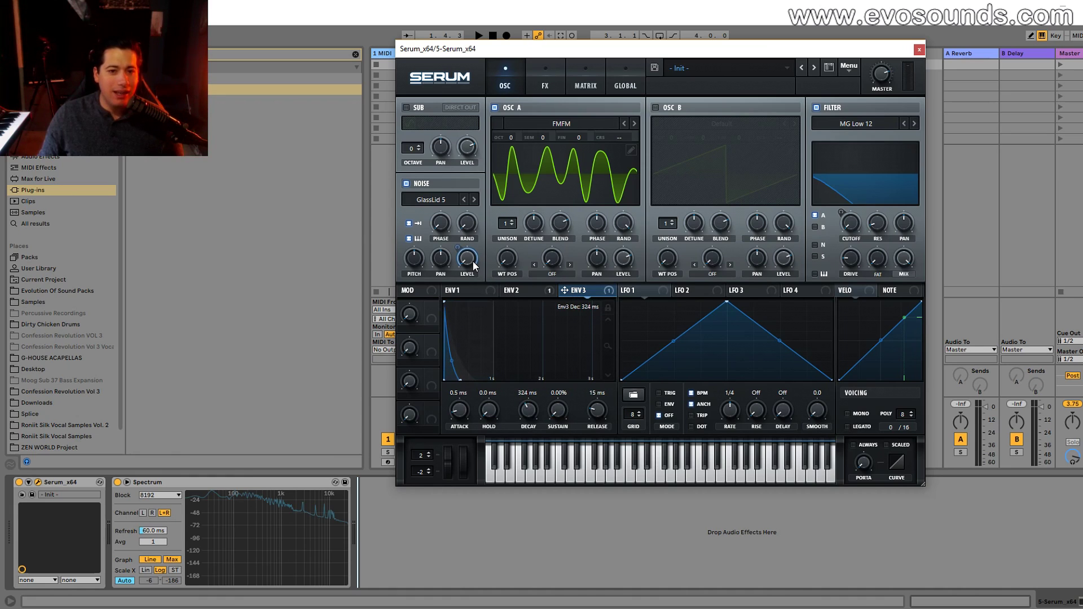
Examine the patch's frequency content in the enlarged spectrum analyzer and return to the Serum window
left_click(128, 482)
left_click(919, 50)
left_click_drag(621, 398, 621, 115)
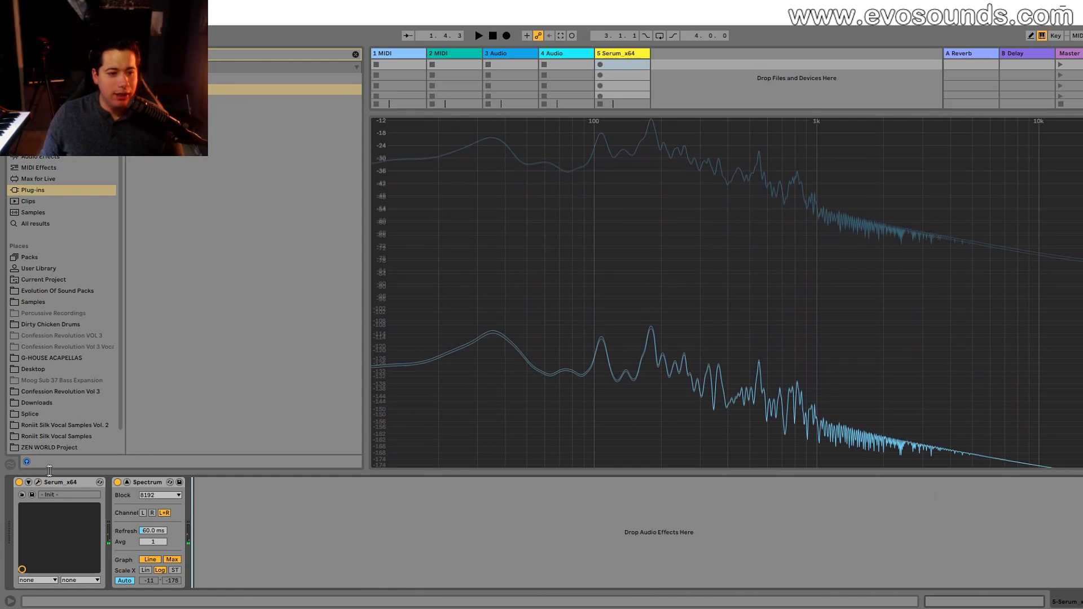
key("ctrl+alt+p")
key("ctrl+alt+p")
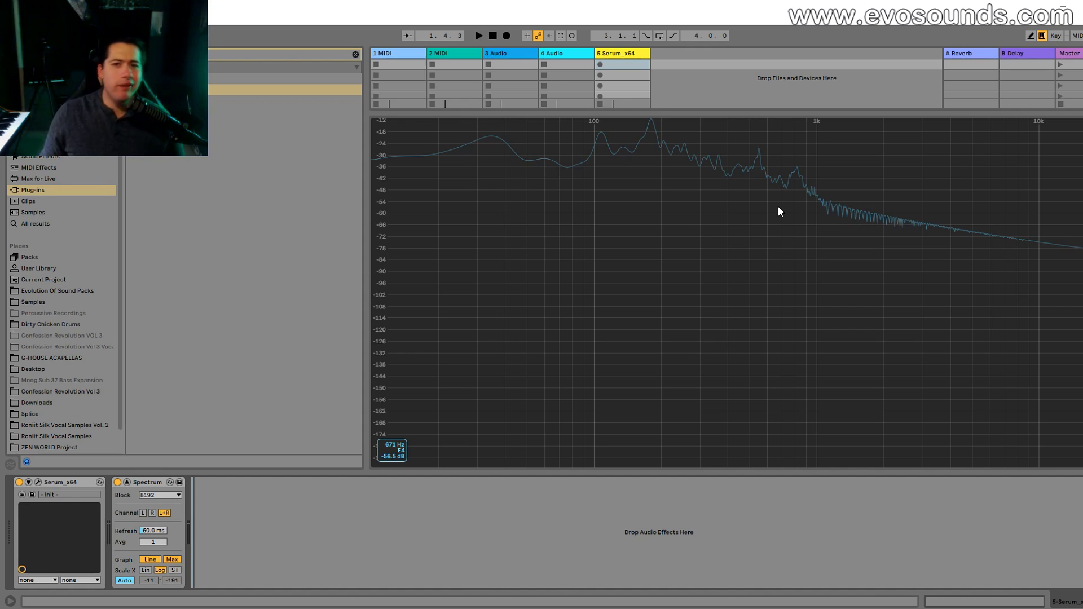
left_click(127, 483)
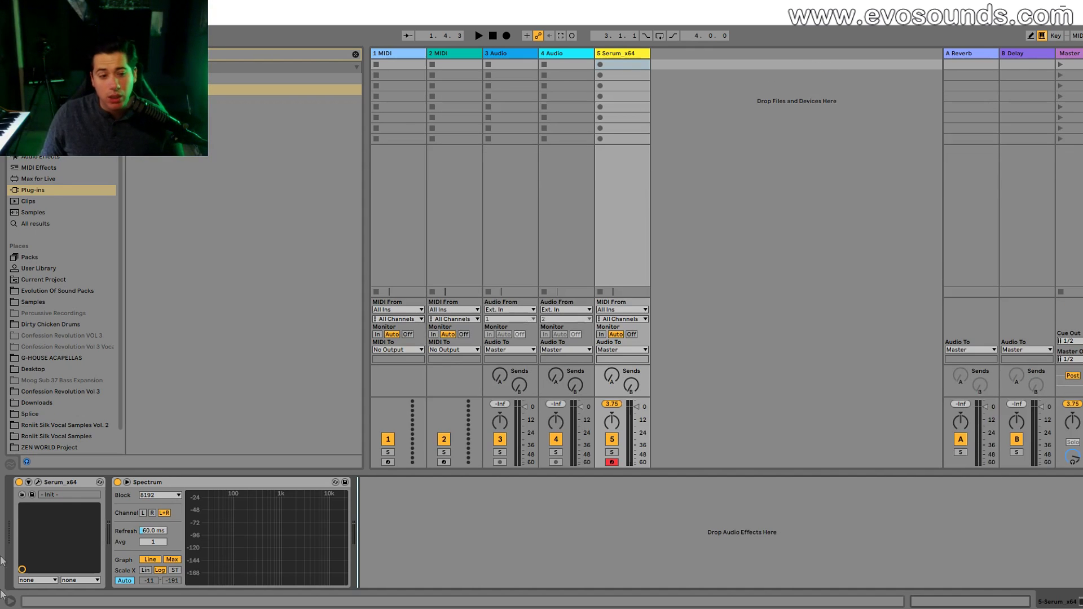
left_click(37, 482)
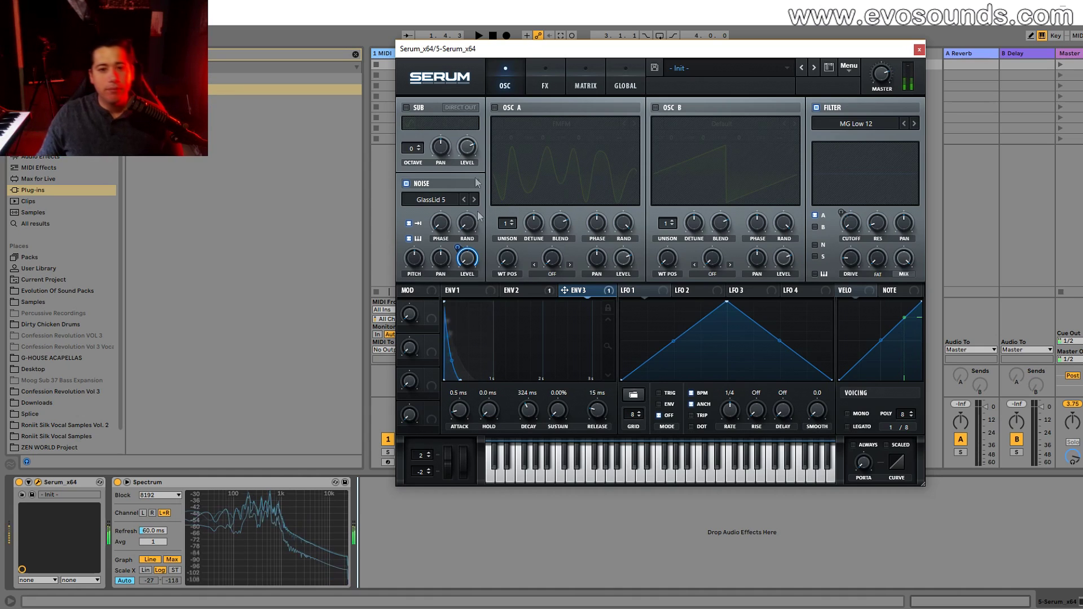
Route the noise through the filter alongside oscillator A and raise Env 2's modulation amount on the cutoff
left_click(496, 107)
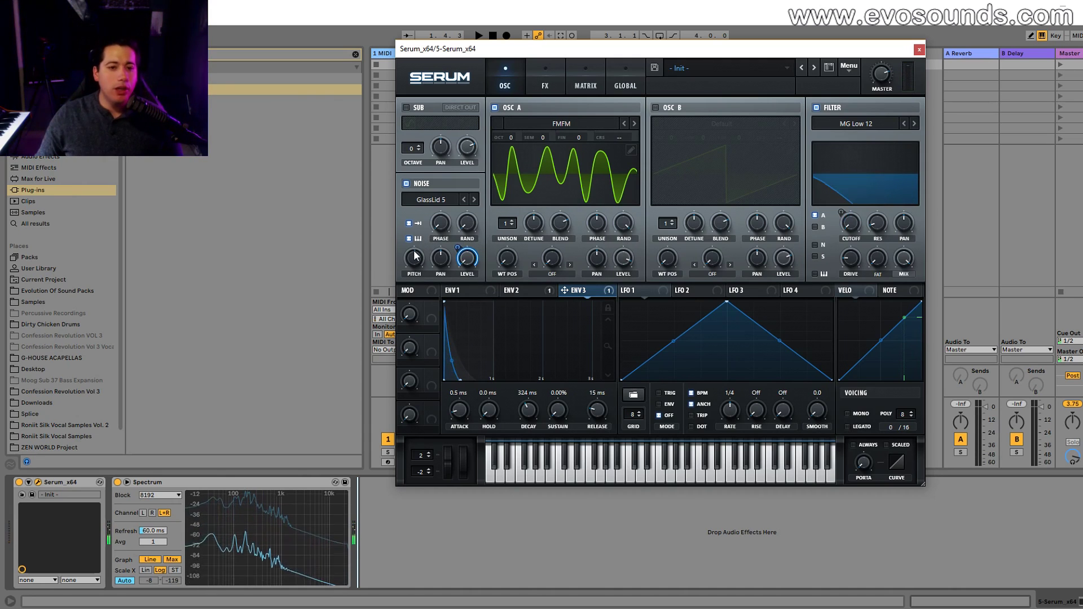
mouse_move(414, 256)
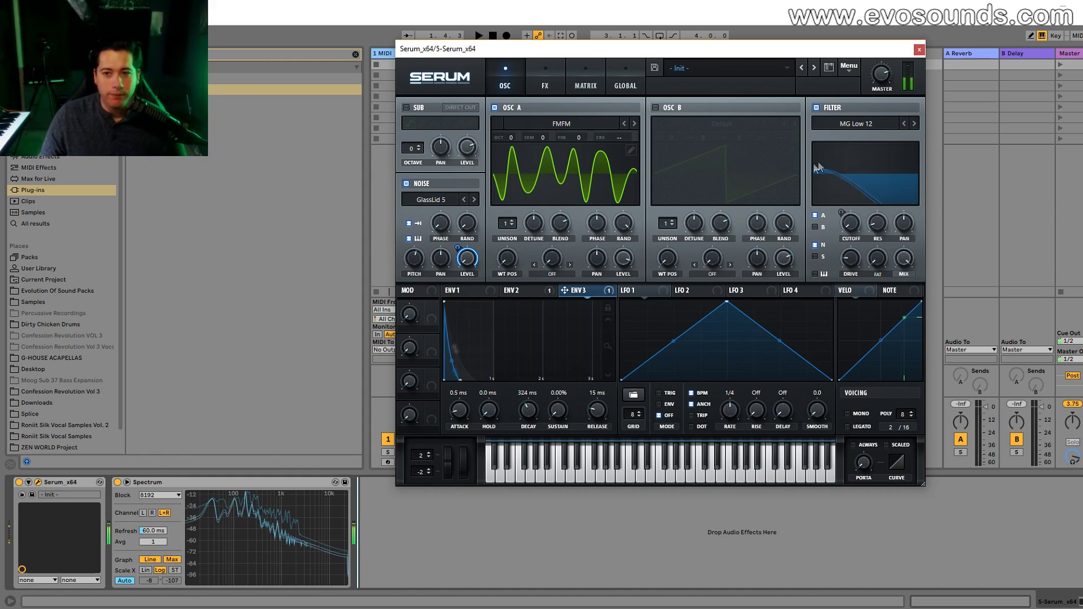
left_click(518, 290)
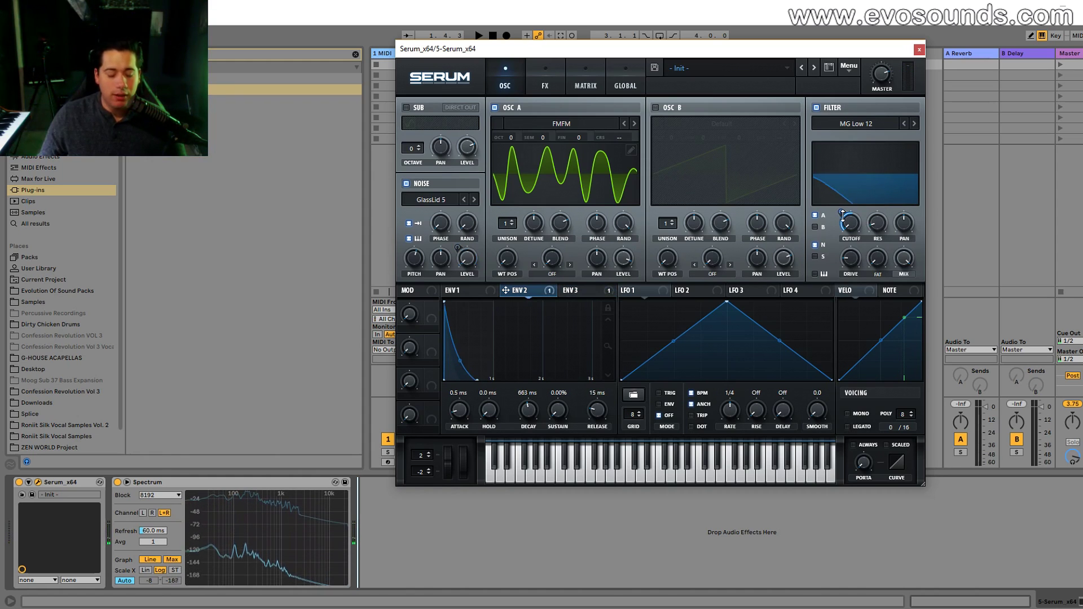
mouse_move(843, 215)
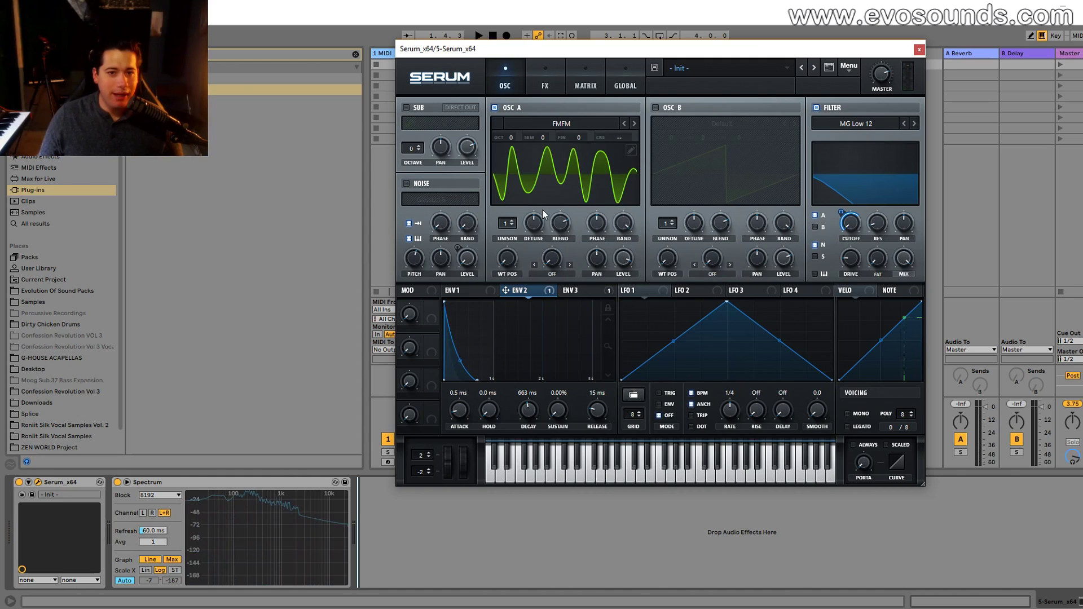
Try four unison voices on oscillator A and restore a single voice
scroll(507, 222, "up", 3)
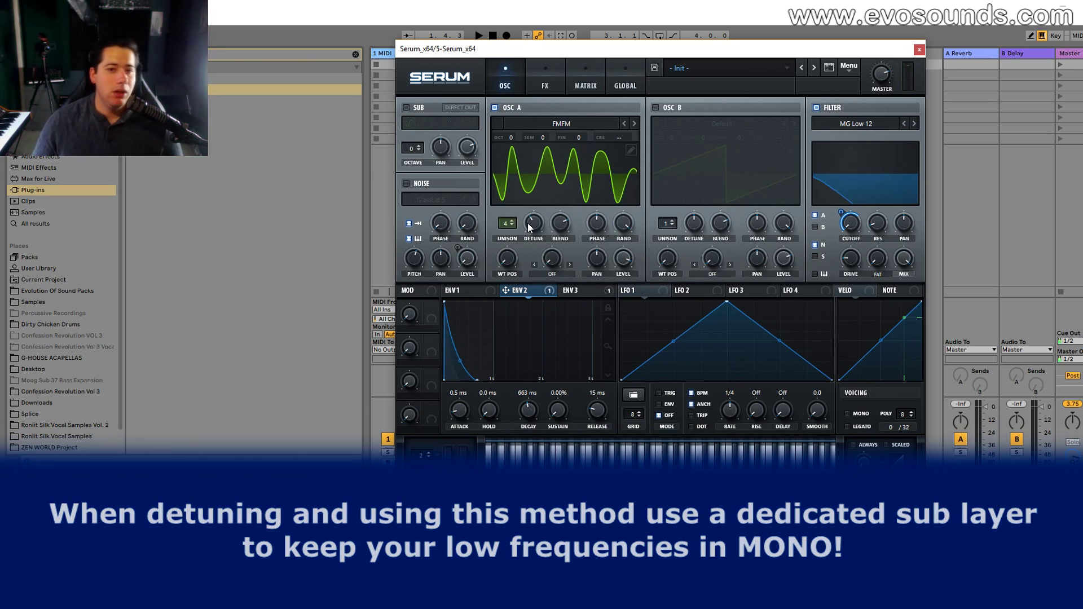
left_click_drag(508, 223, 493, 296)
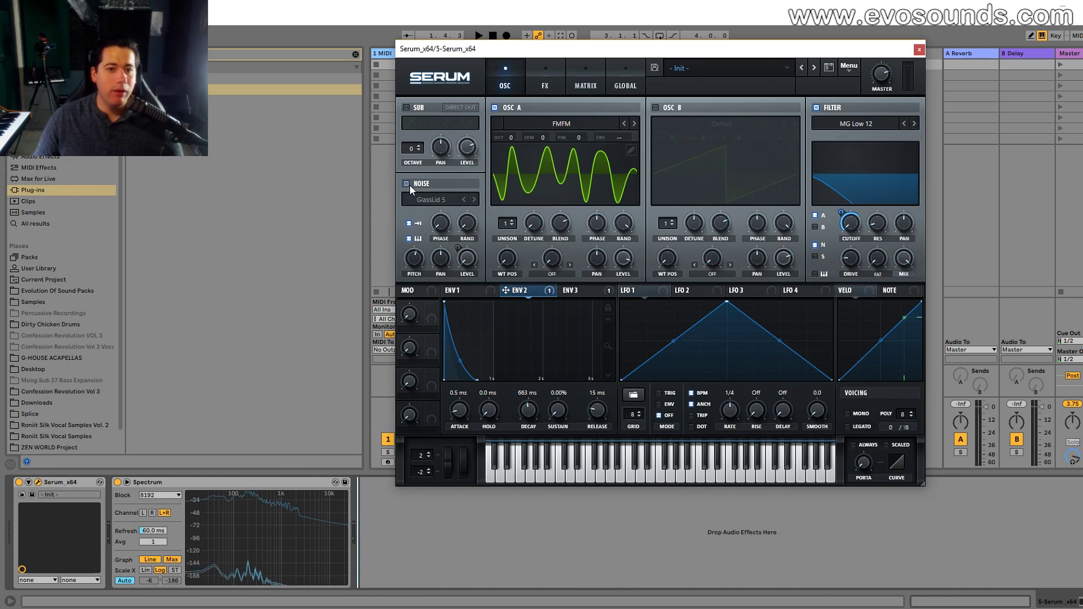
Add a Hall reverb, set its mix to 35%, and adjust its size and low and high cuts
left_click(565, 85)
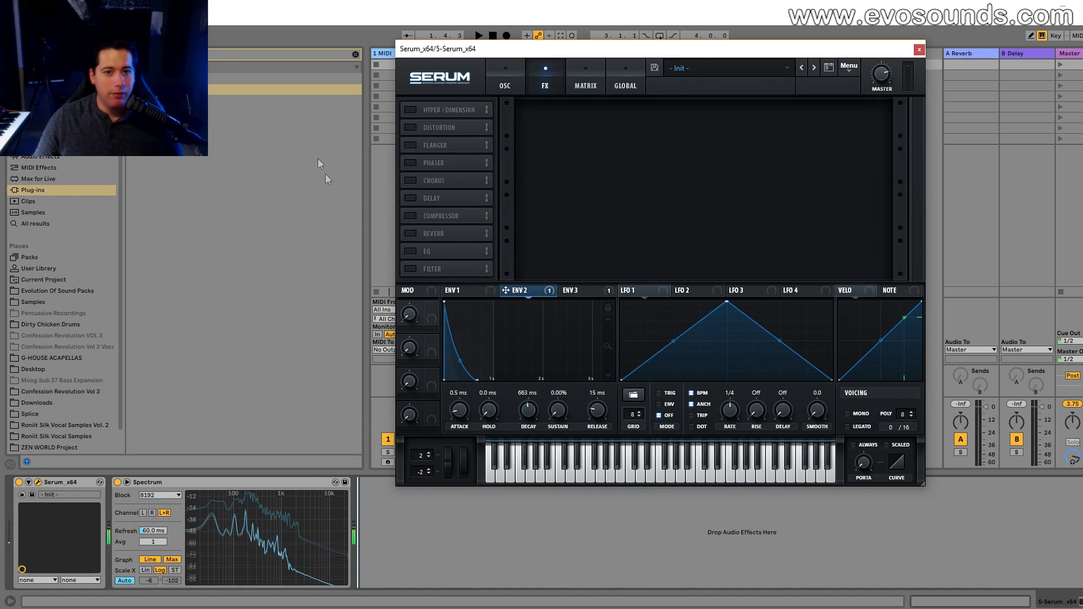
left_click(413, 234)
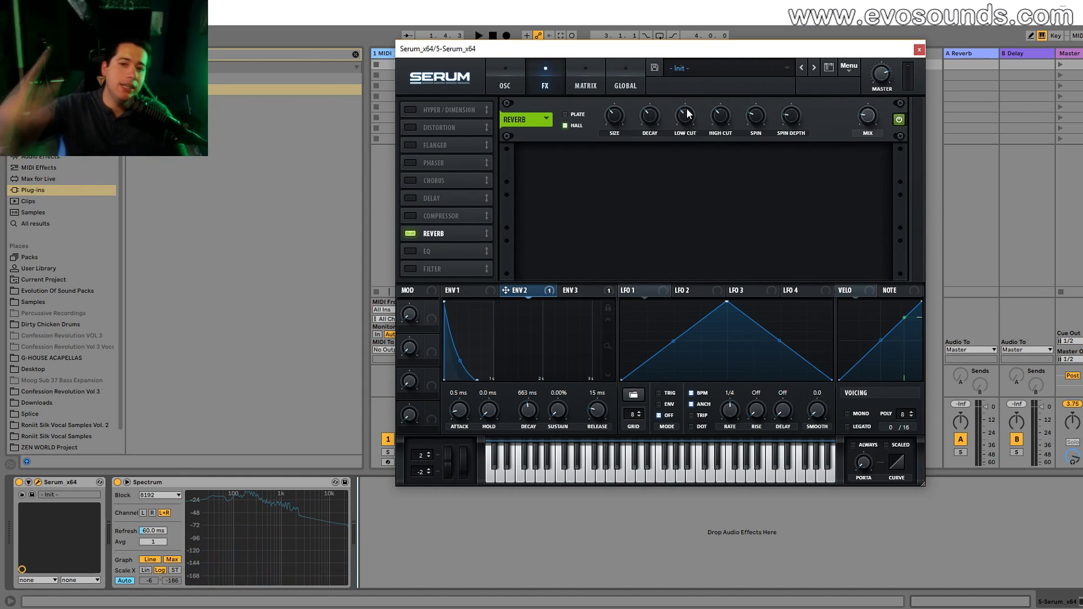
mouse_move(656, 113)
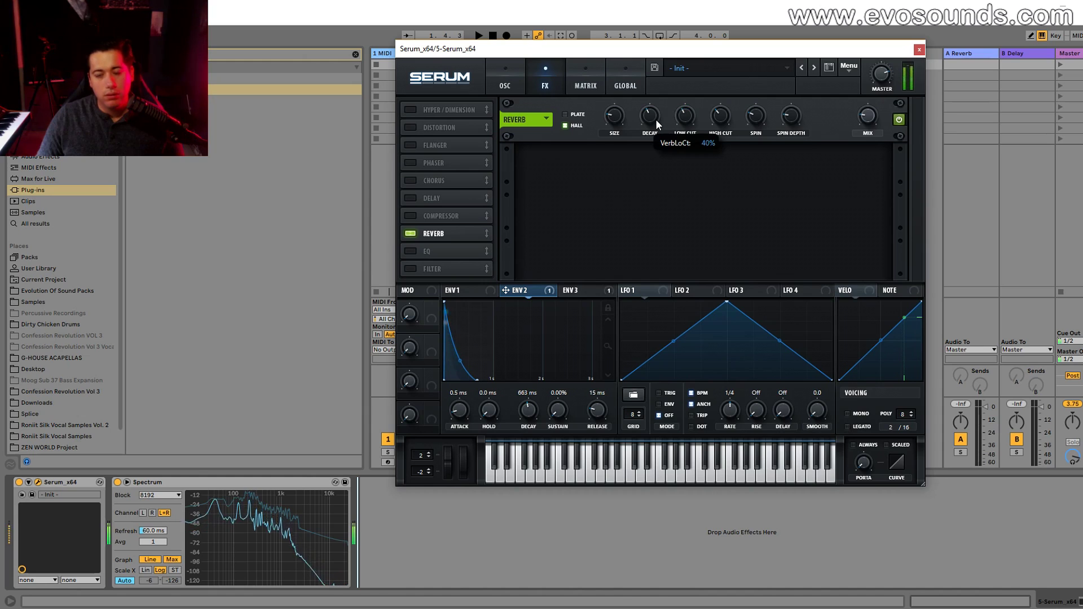
mouse_move(874, 118)
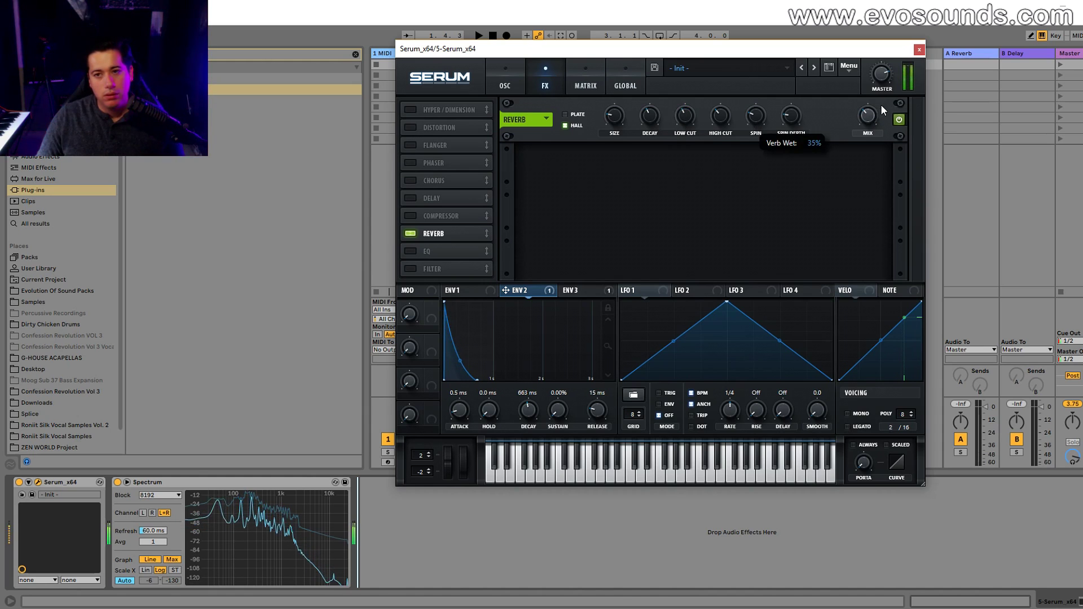
mouse_move(701, 100)
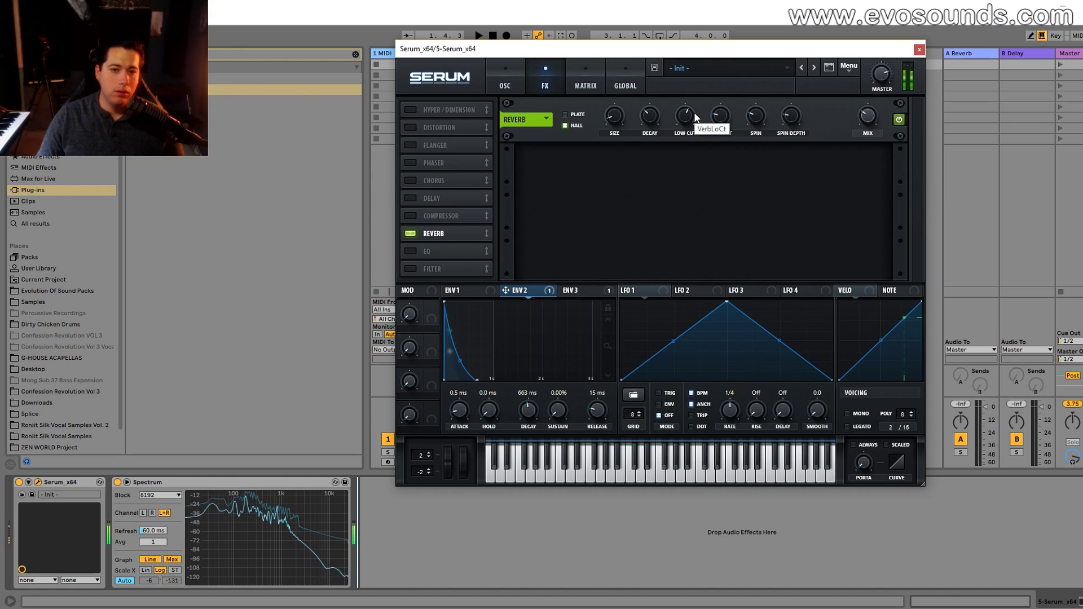
Add an EQ effect and adjust Env 2's modulation amount on the filter cutoff
left_click(414, 249)
left_click(504, 86)
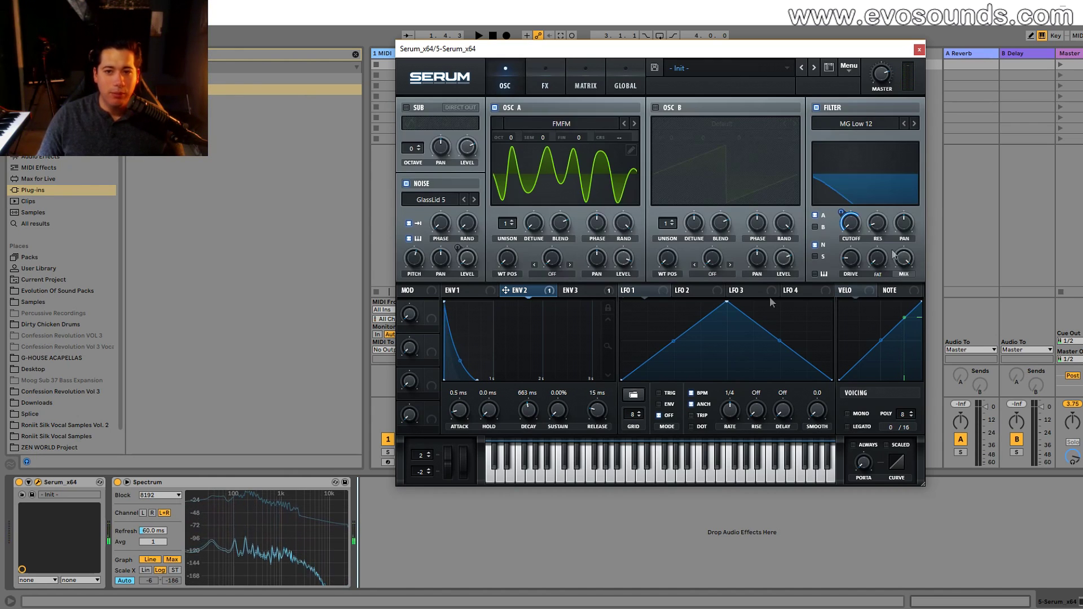
left_click_drag(839, 220, 843, 213)
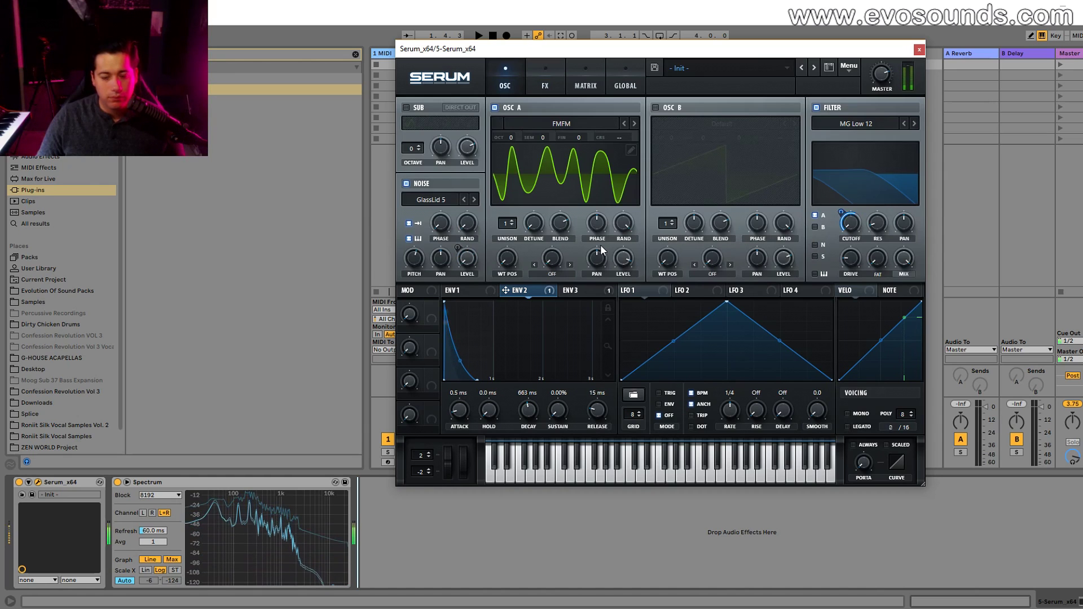
left_click(545, 72)
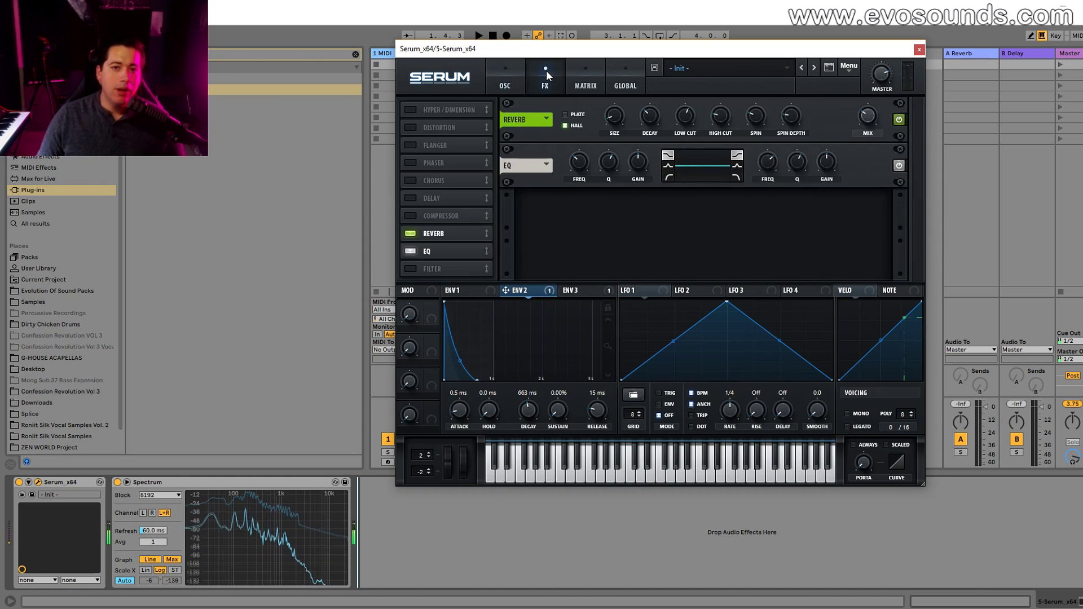
left_click(516, 71)
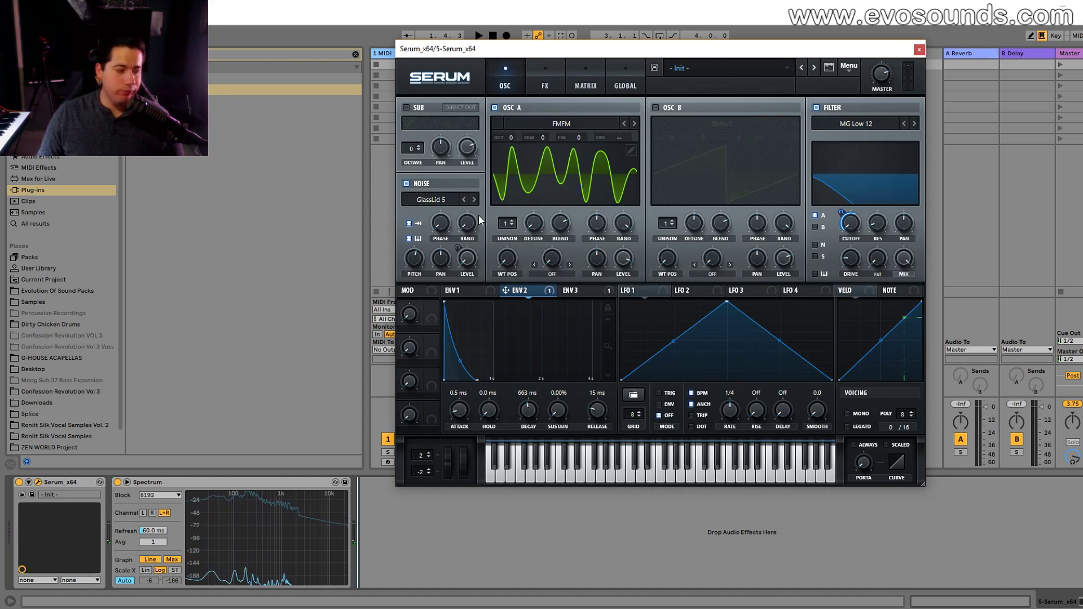
Audition the Env 3-driven noise layer with oscillator A switched off, and switch the oscillator back on
left_click(506, 109)
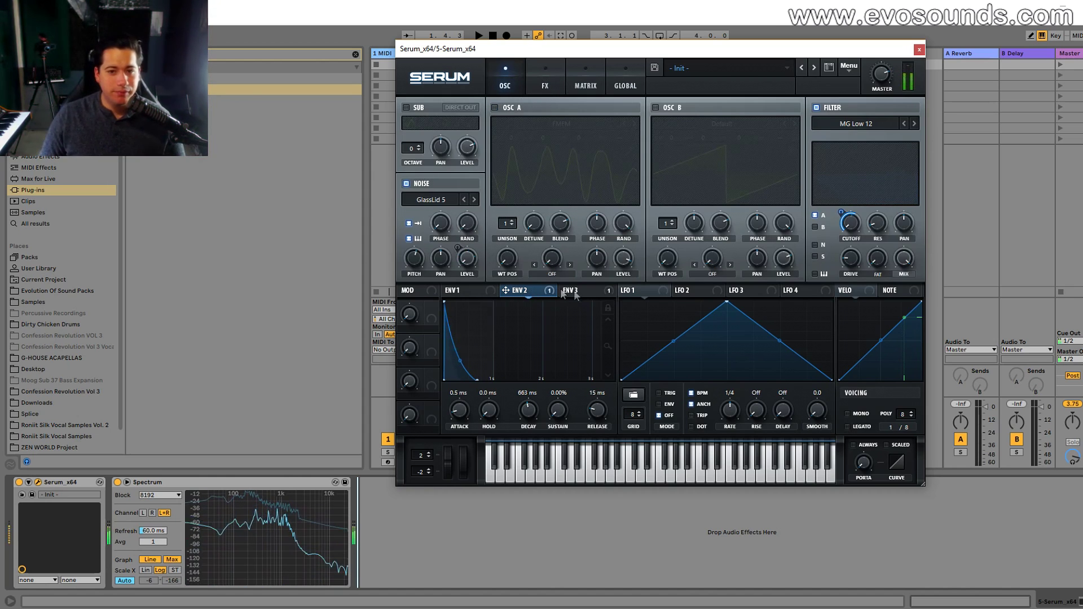
left_click(562, 290)
left_click(513, 110)
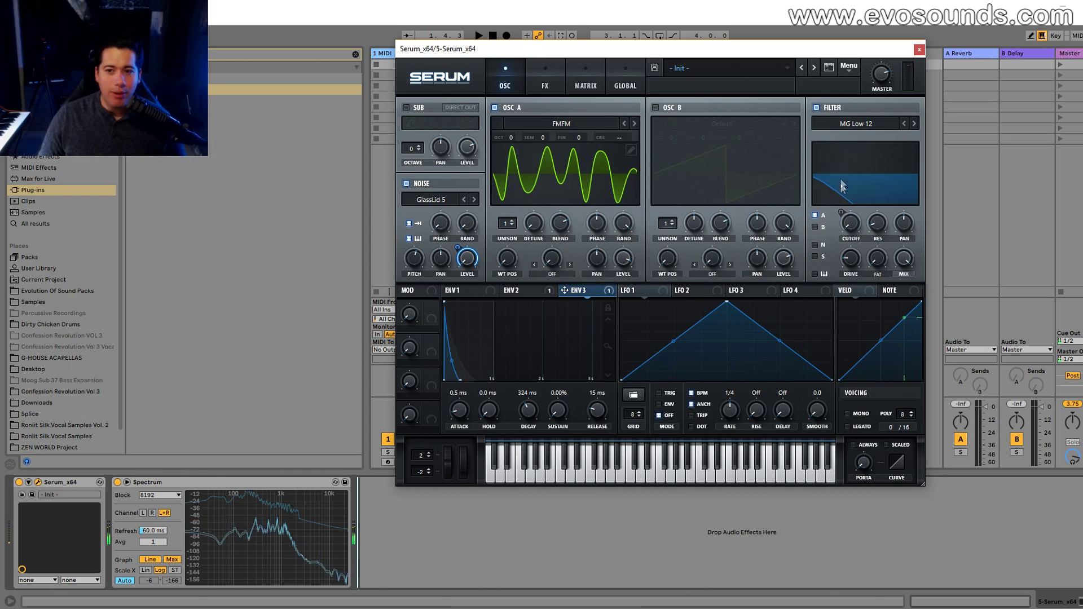
left_click(816, 244)
Try a Chorus effect on the sound and check the modulation matrix and oscillator settings
left_click(541, 86)
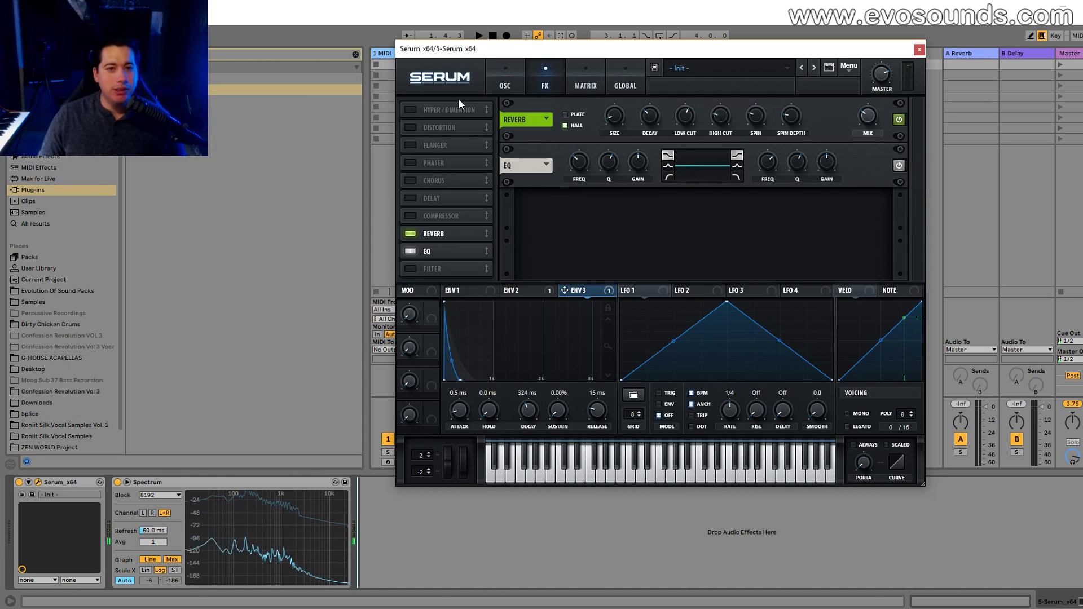
left_click(413, 180)
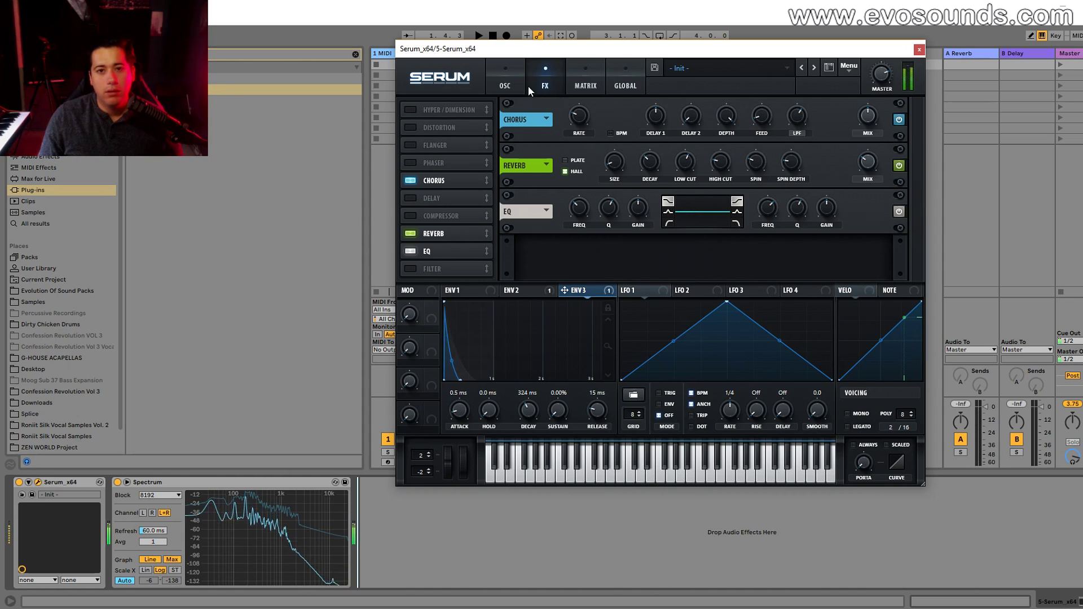
left_click(505, 81)
left_click(570, 86)
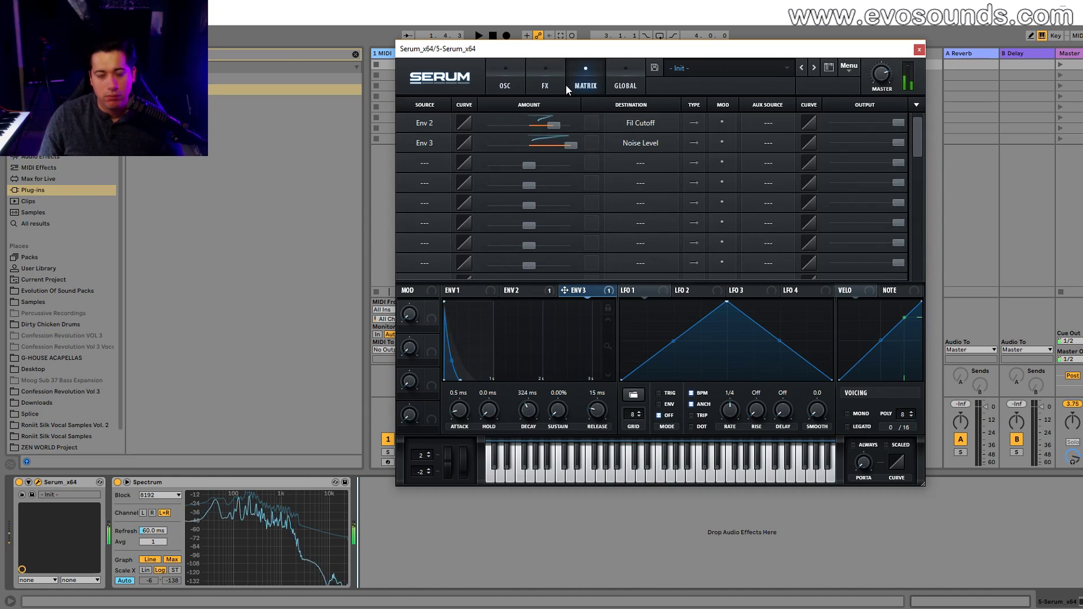
left_click(510, 70)
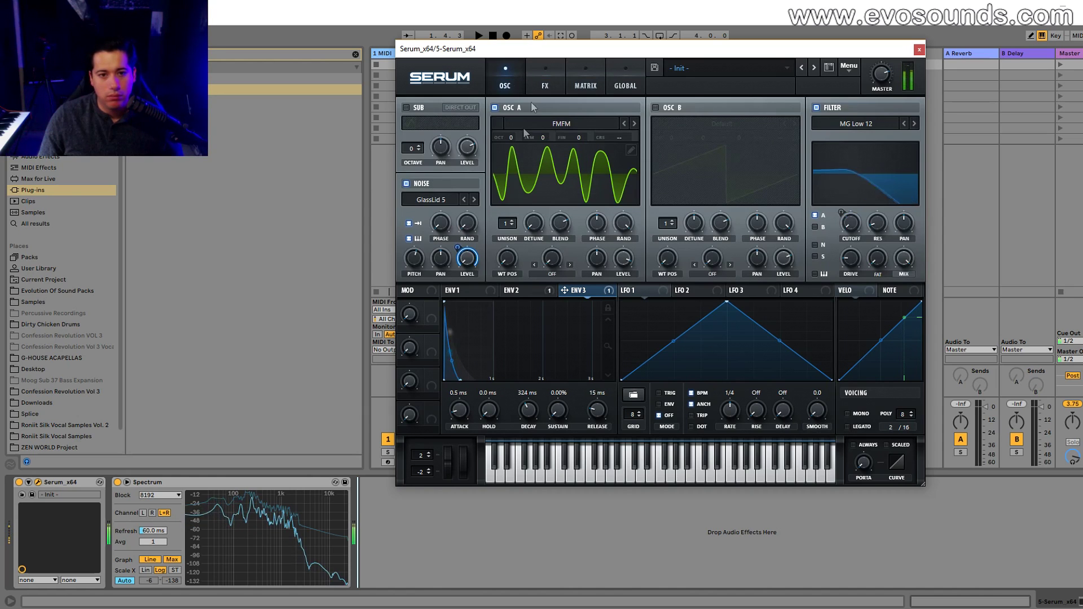
left_click(535, 76)
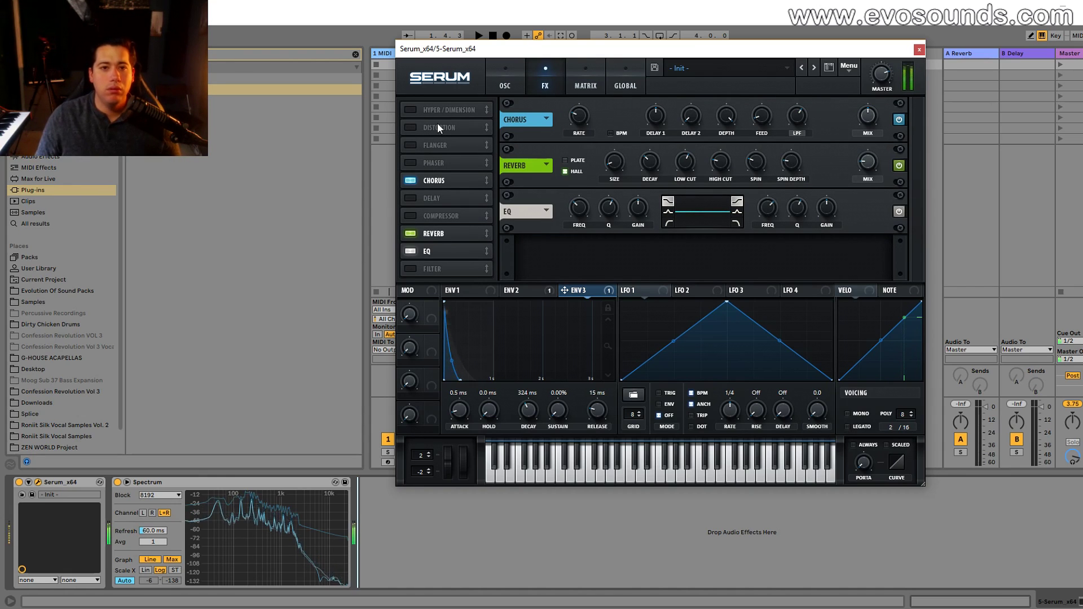
Replace the Chorus with Hyper/Dimension, adjusting the Hyper detune and mix and setting the Dimension size to 20%
left_click(410, 110)
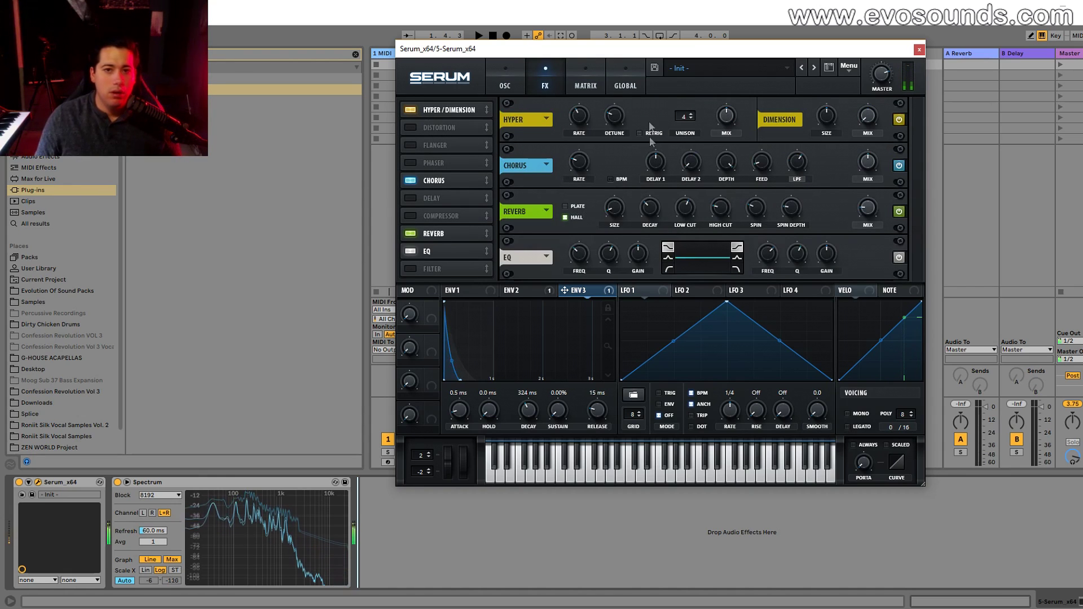
left_click(430, 180)
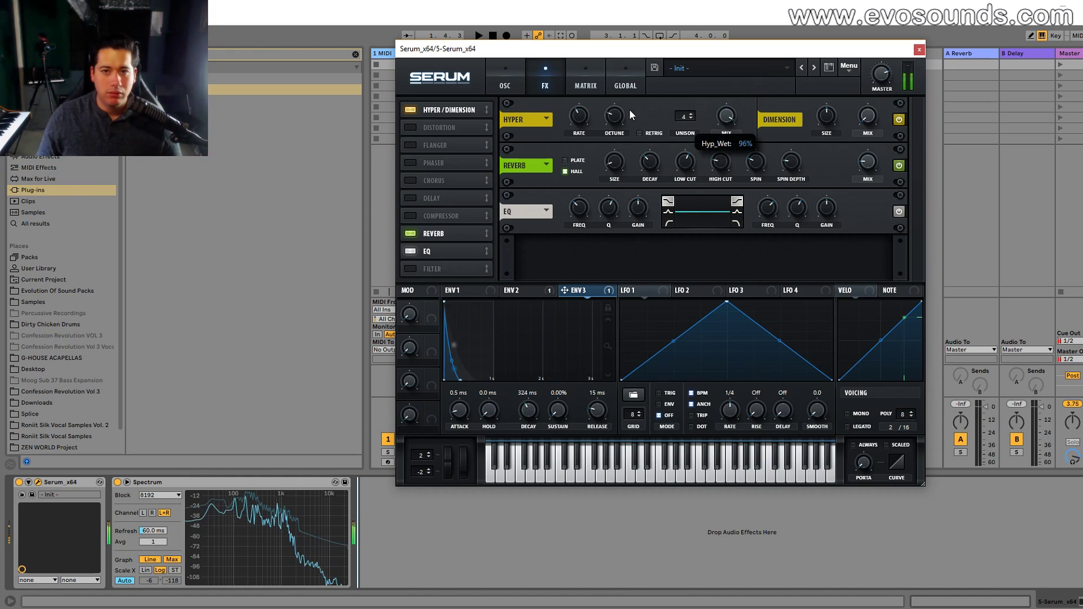
mouse_move(868, 90)
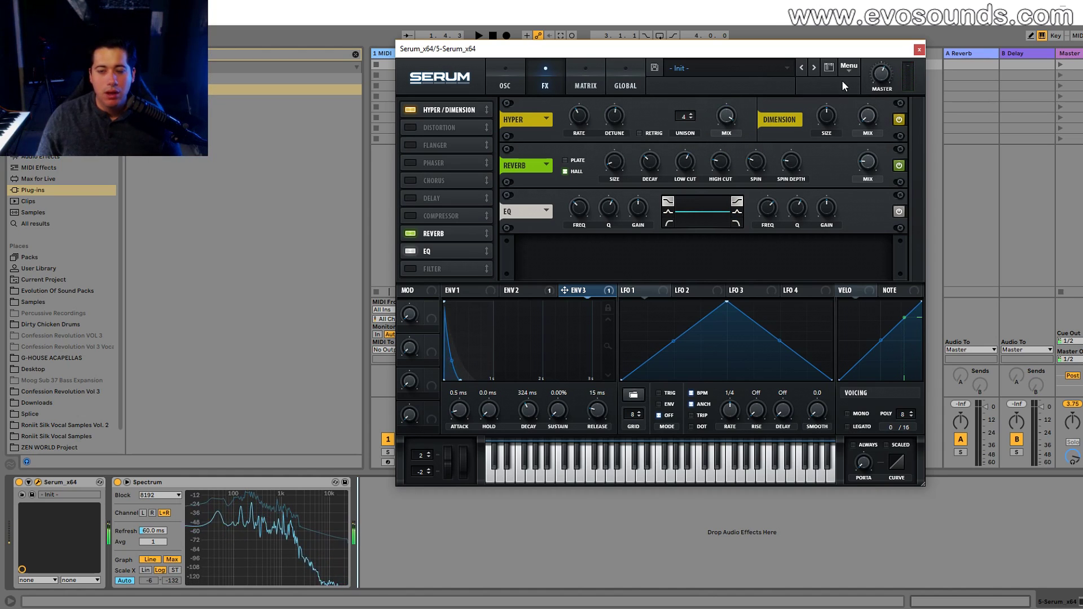
mouse_move(825, 117)
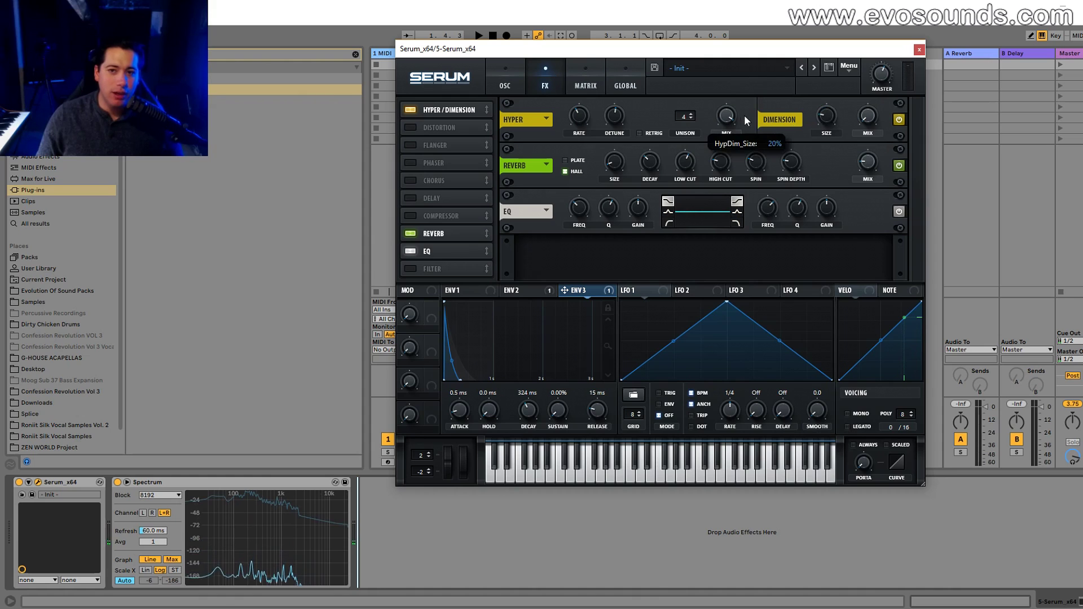
mouse_move(735, 128)
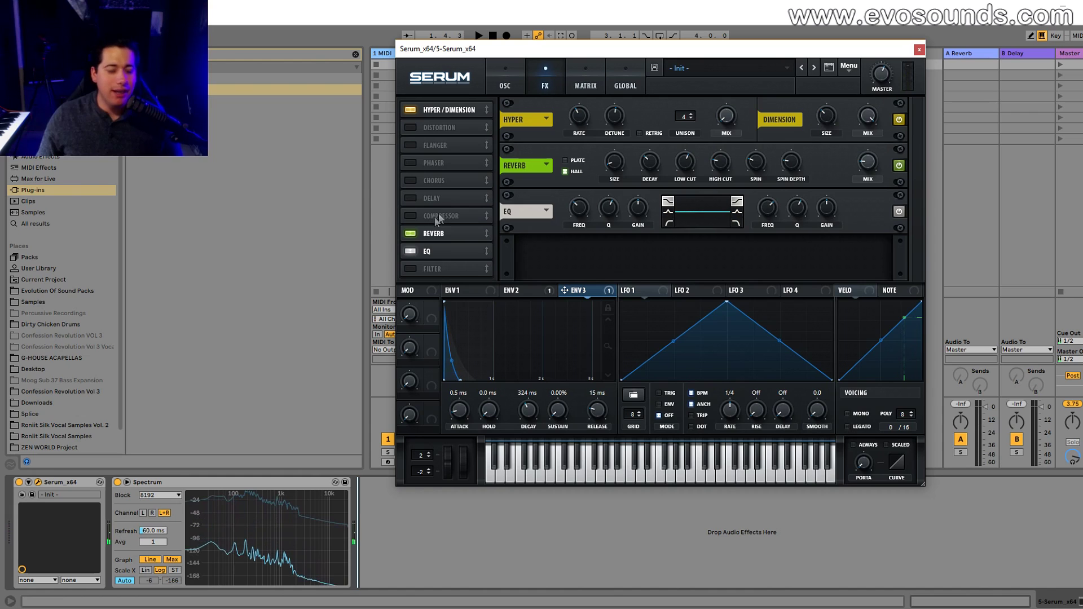
Try a multiband Compressor at the front of the effects chain and adjust its settings
left_click(413, 213)
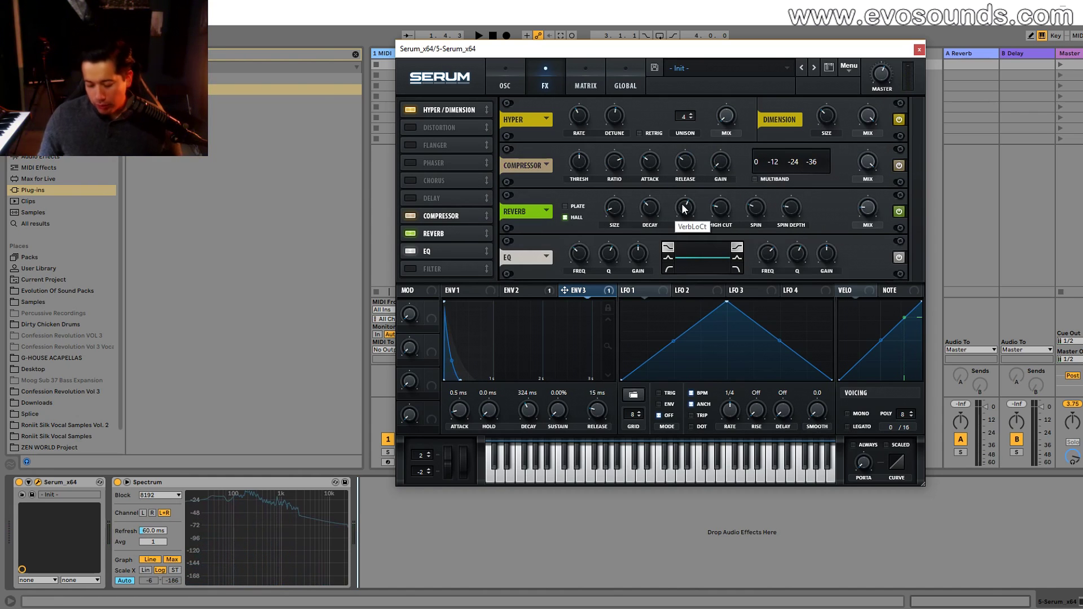
left_click(779, 178)
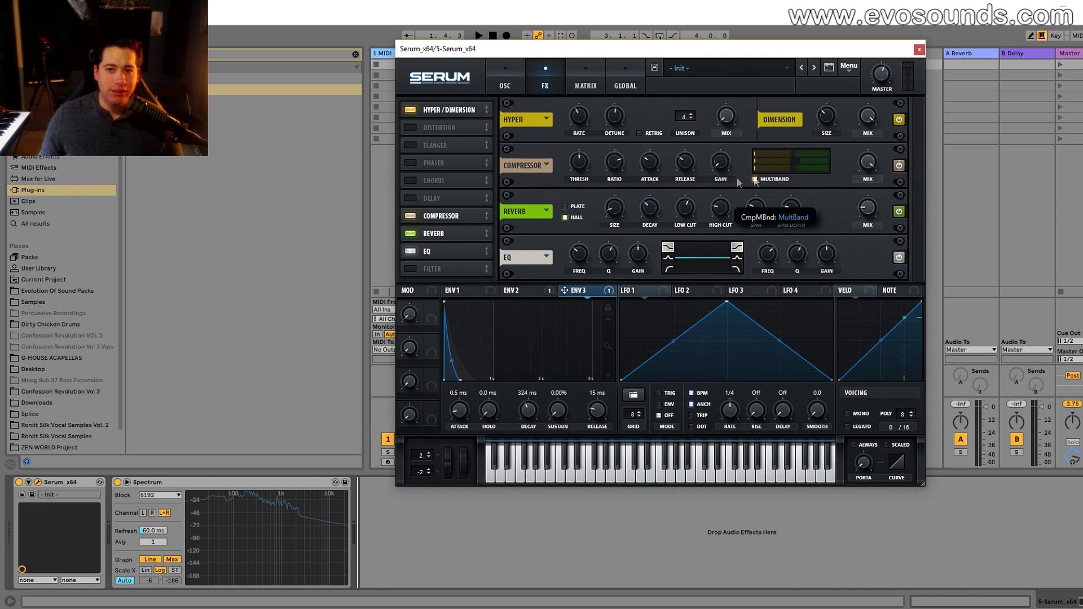
left_click_drag(445, 215, 472, 100)
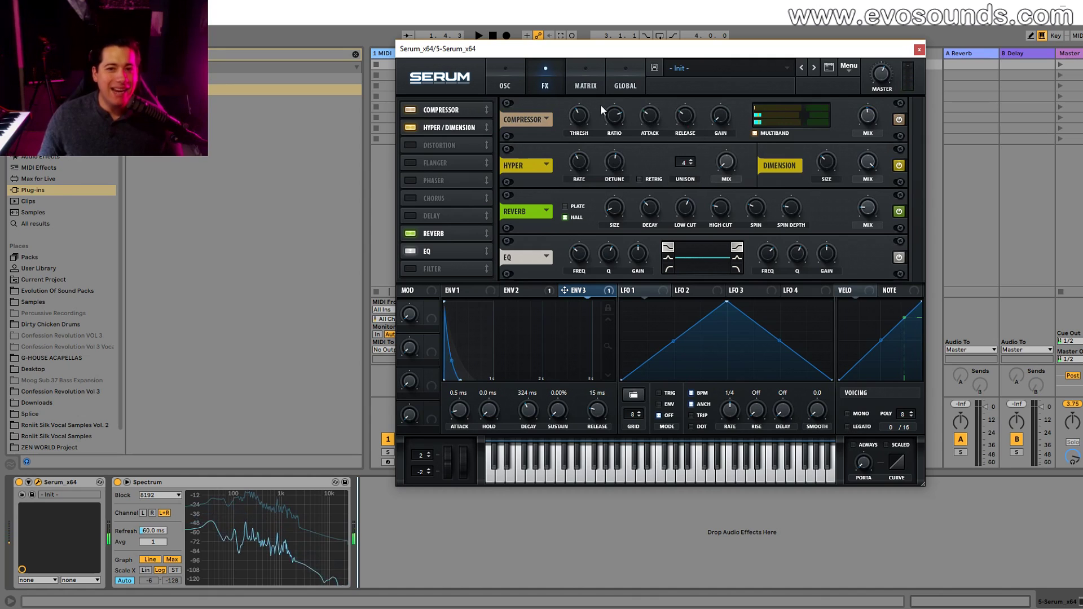
mouse_move(577, 117)
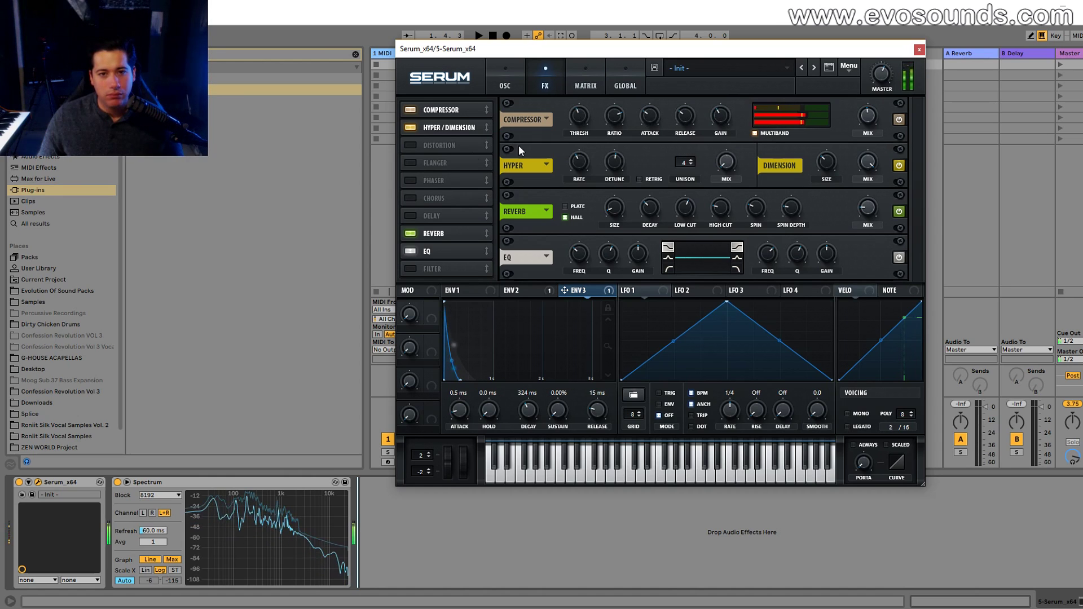
Switch off Hyper/Dimension and the Compressor, and set the reverb's low cut to 38%
left_click(411, 126)
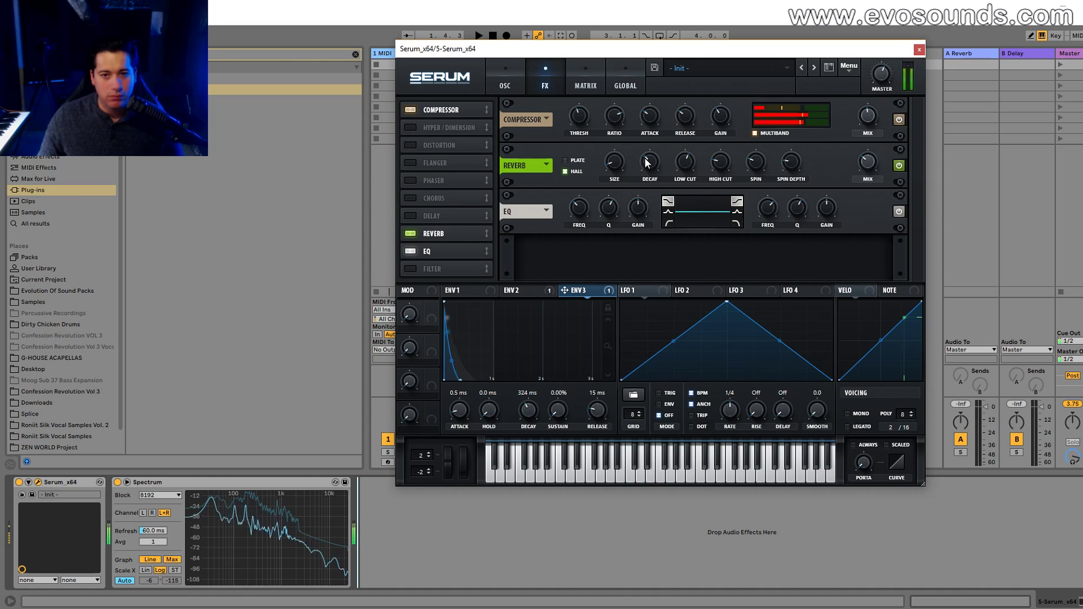
mouse_move(632, 153)
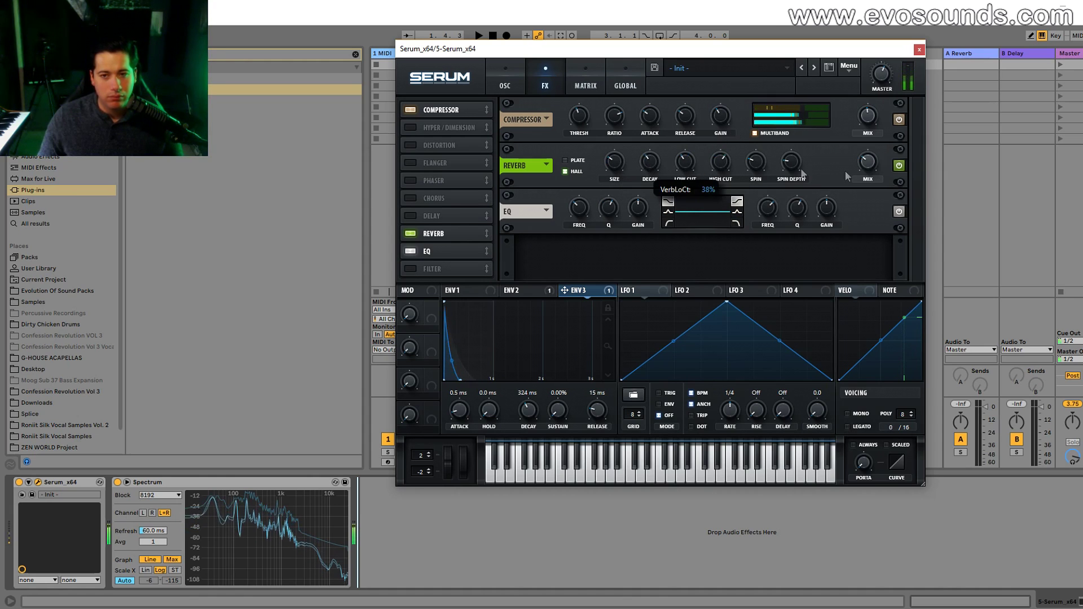
left_click(410, 110)
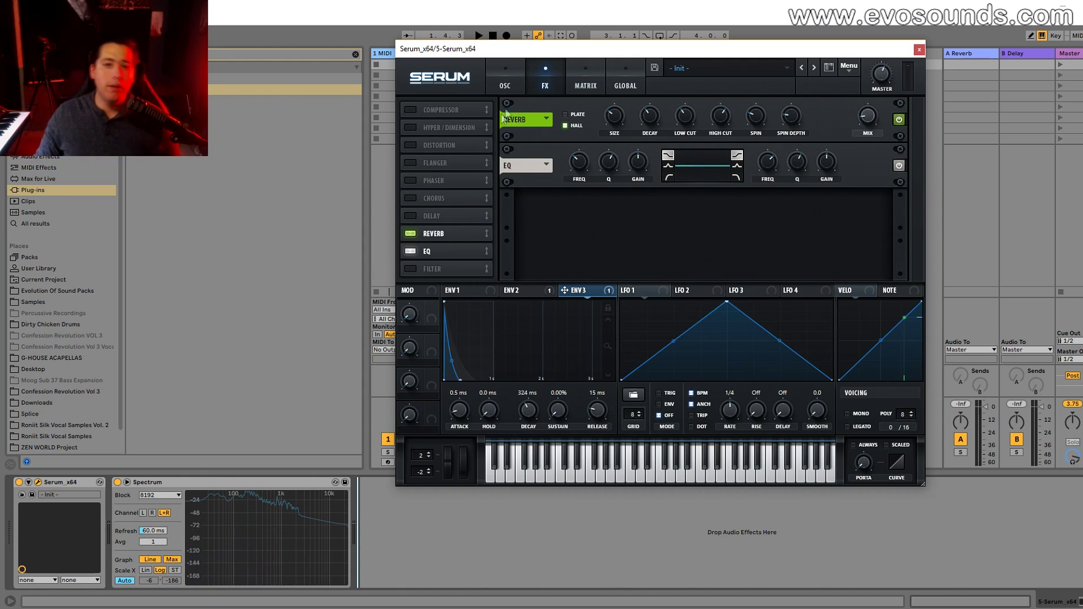
Swap the noise layer for oscillator B with the Scream wavetable, routed through the filter
left_click(505, 83)
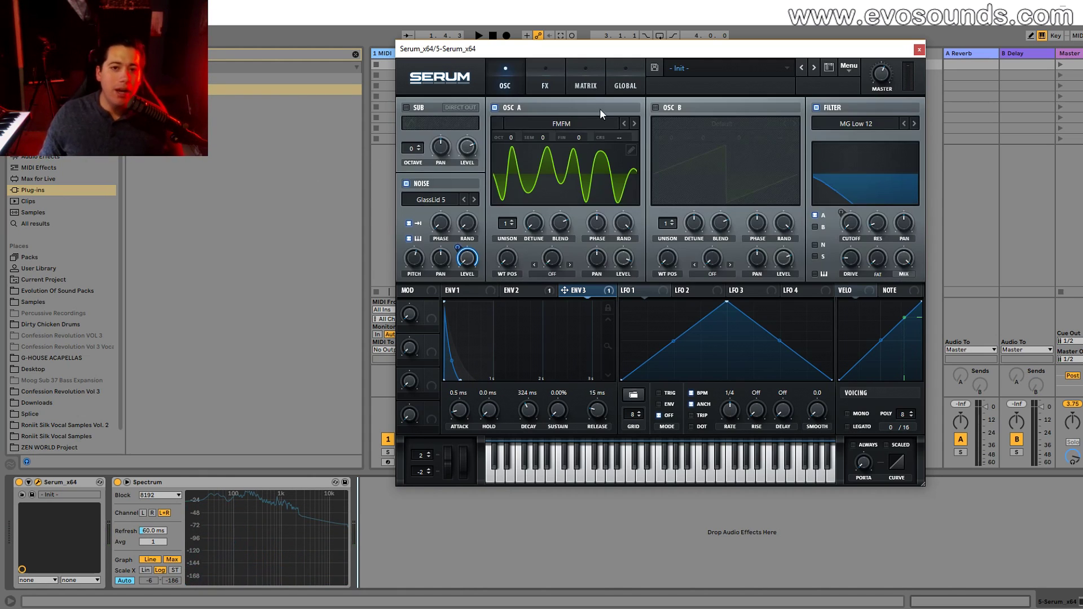
left_click(676, 108)
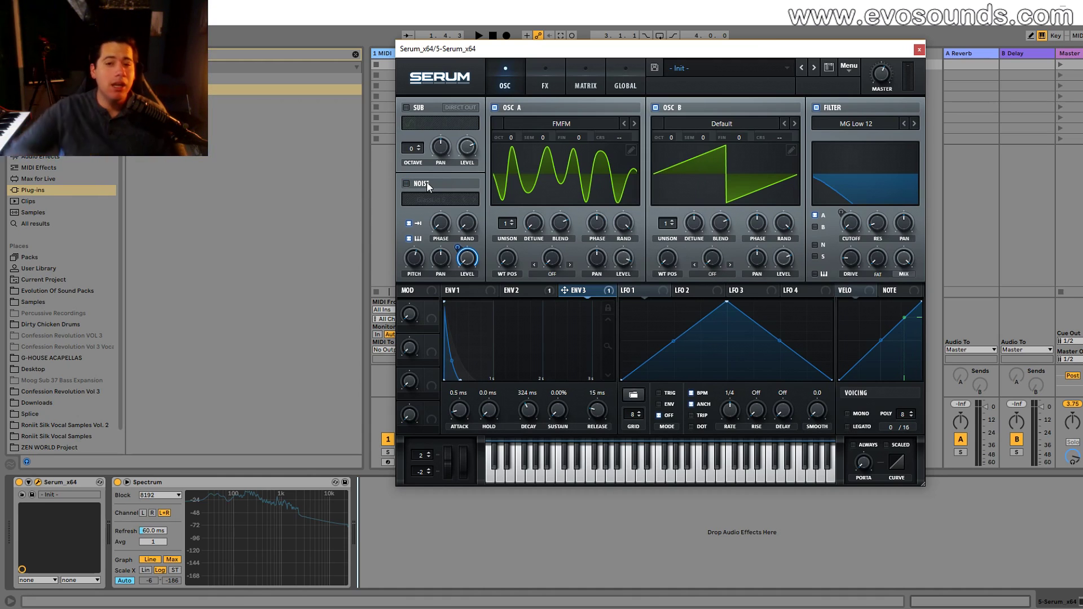
left_click(722, 123)
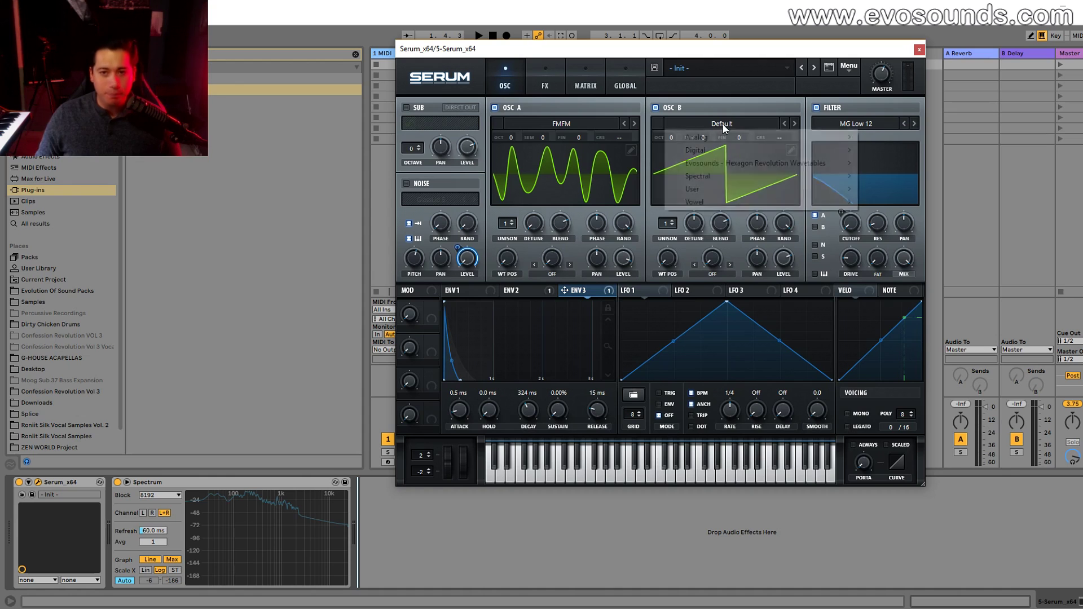
mouse_move(732, 150)
left_click(945, 284)
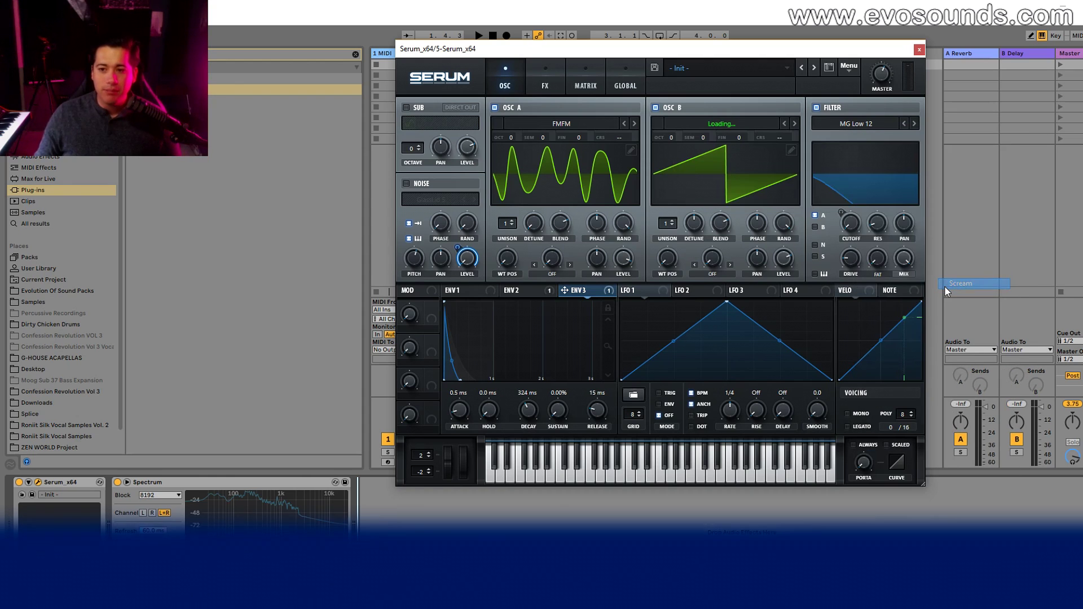
left_click(815, 226)
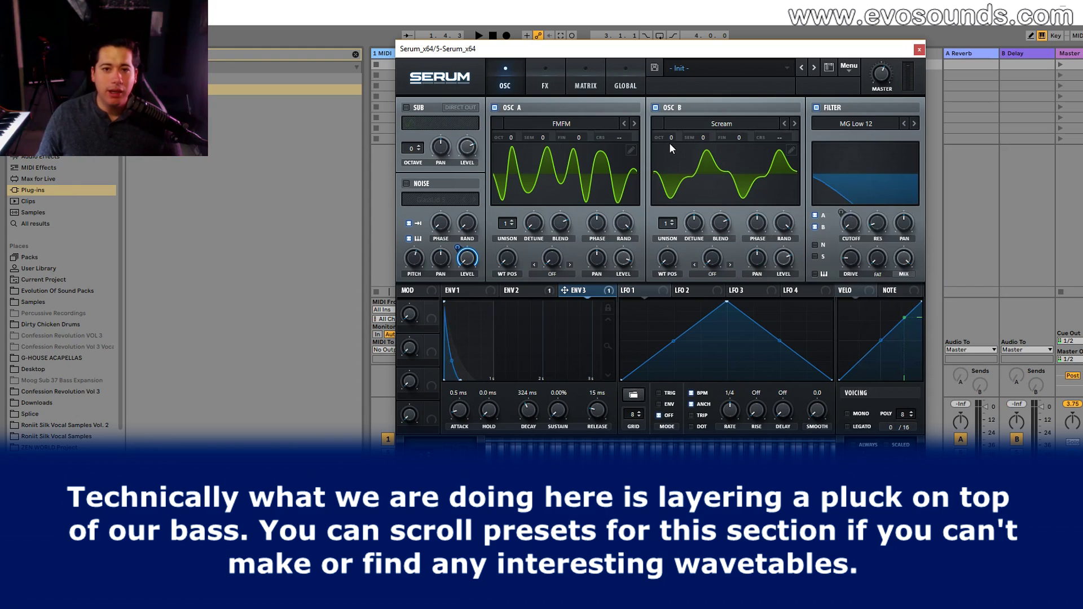
Tune oscillator B to +1 octave and +7 semitones, and adjust Env 2's modulation amount on the filter cutoff
left_click_drag(683, 131, 731, 112)
left_click(515, 289)
left_click_drag(505, 290, 842, 217)
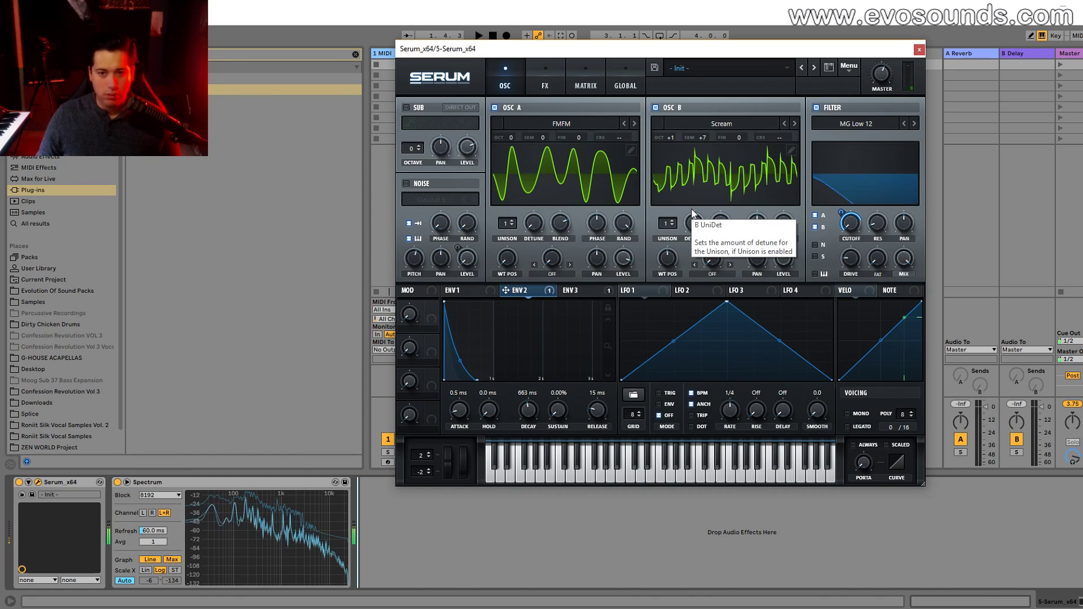
Compare oscillator B at octave 0, return it to +1 octave, and lower its wavetable position
double_click(669, 138)
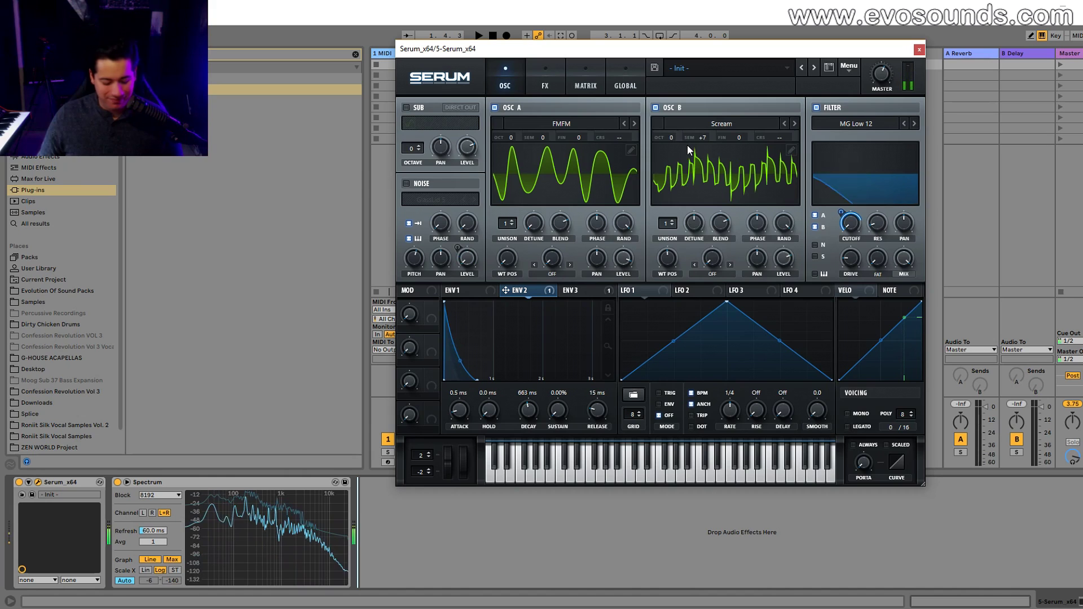
left_click_drag(668, 259, 678, 253)
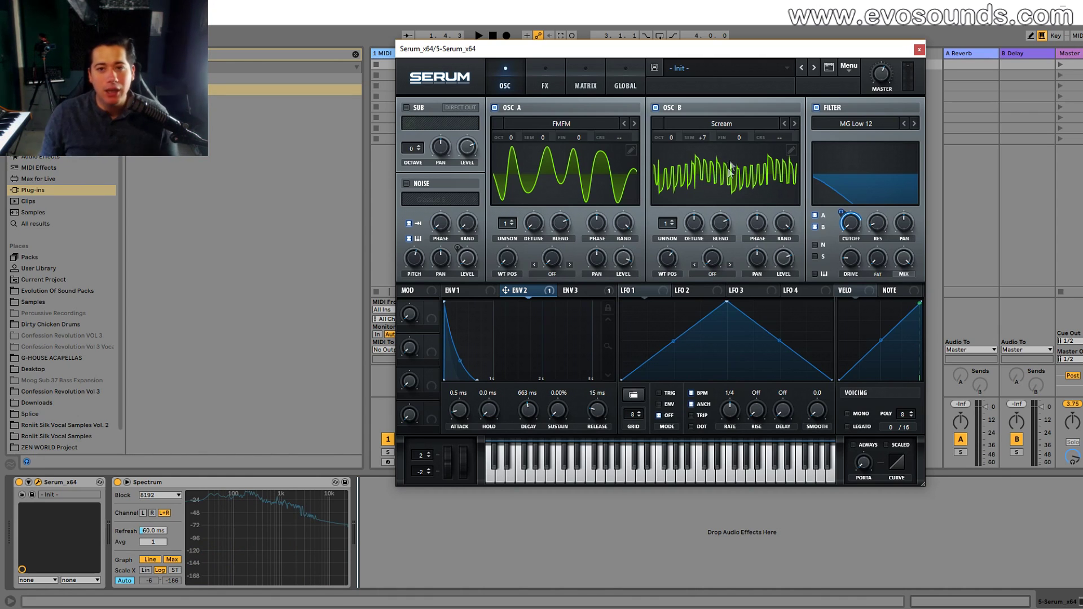
left_click_drag(673, 136, 682, 130)
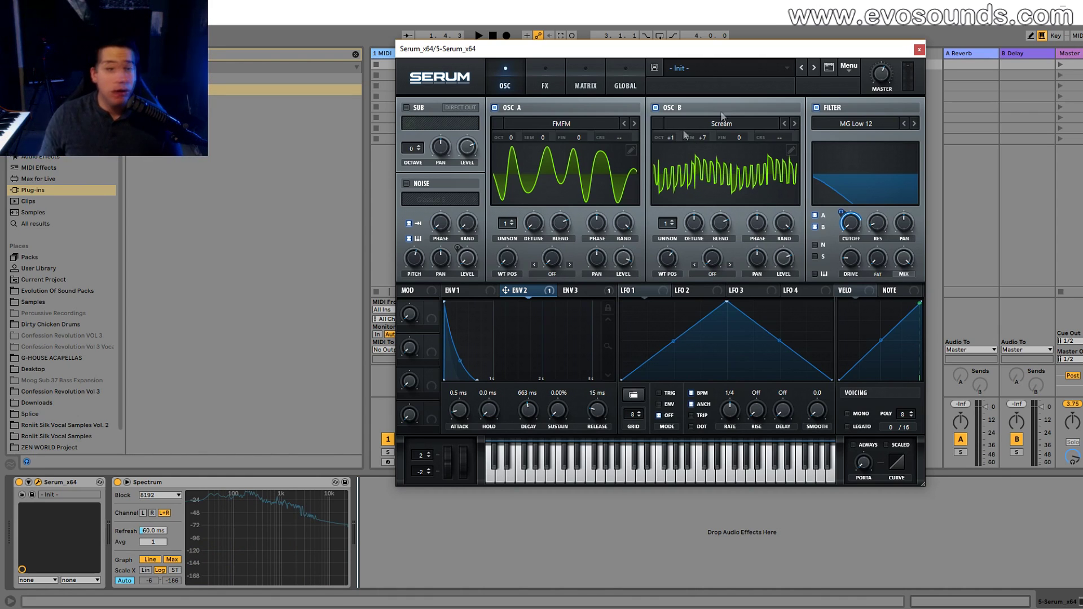
left_click_drag(668, 258, 653, 286)
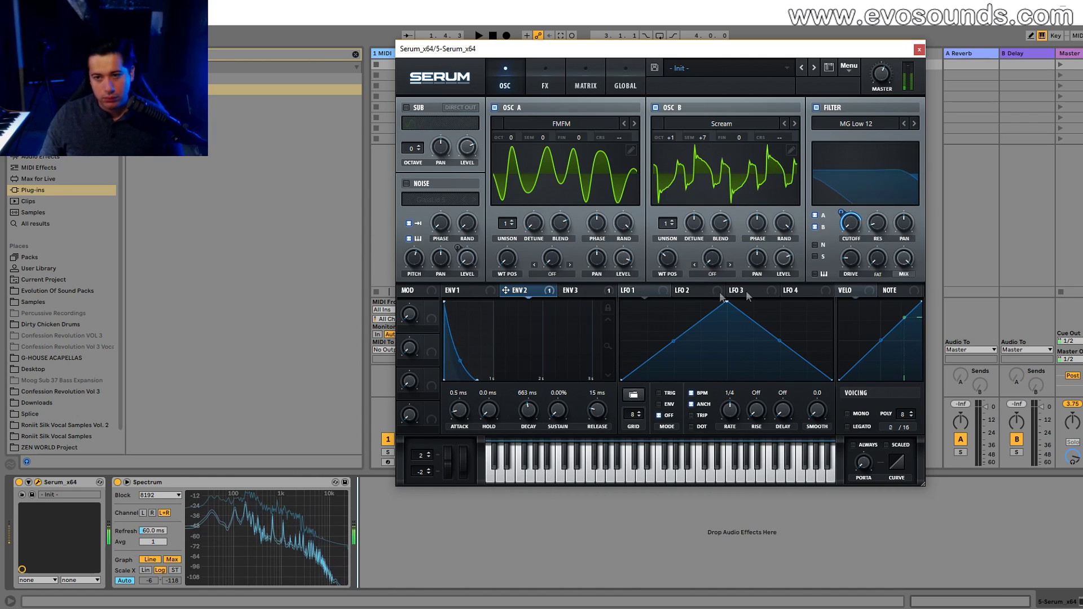
Turn the Hyper/Dimension effect back on
mouse_move(834, 219)
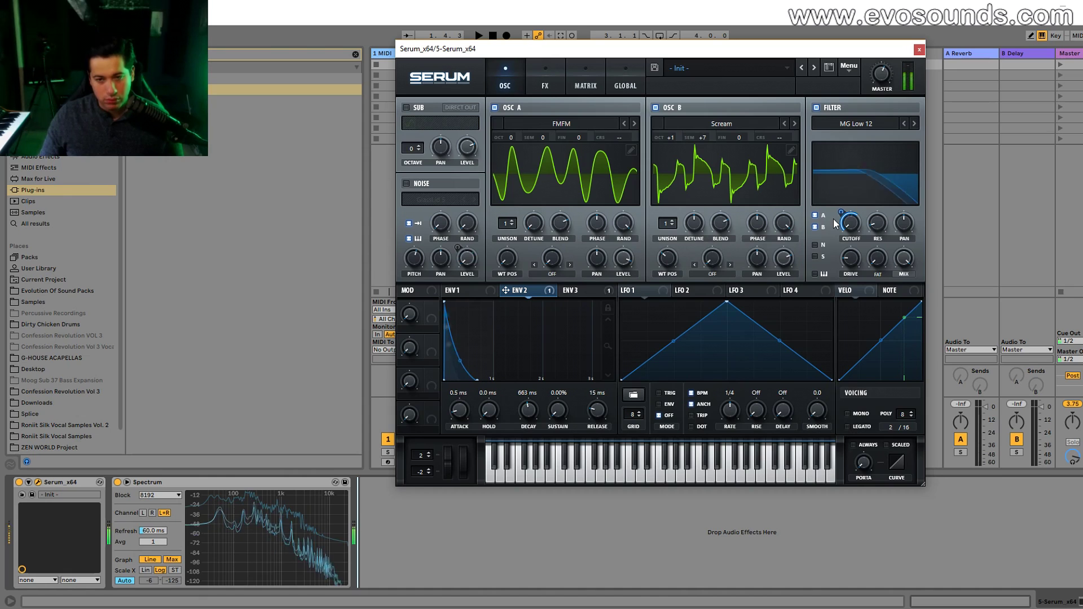
left_click(545, 79)
left_click(410, 127)
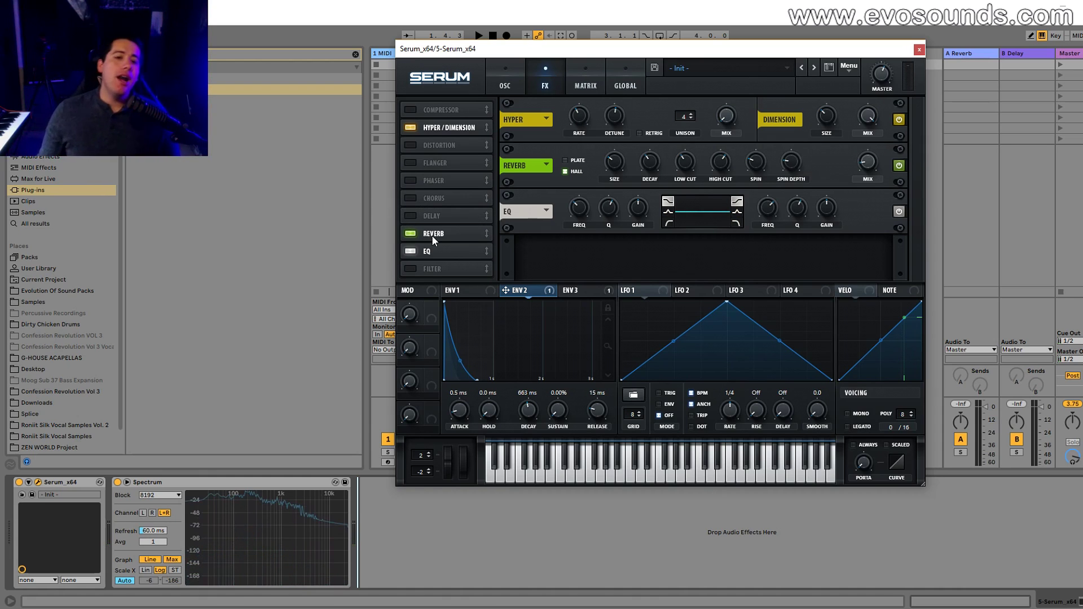
Switch the noise layer back on and fine-tune Env 2's modulation amount on the filter cutoff
left_click(511, 85)
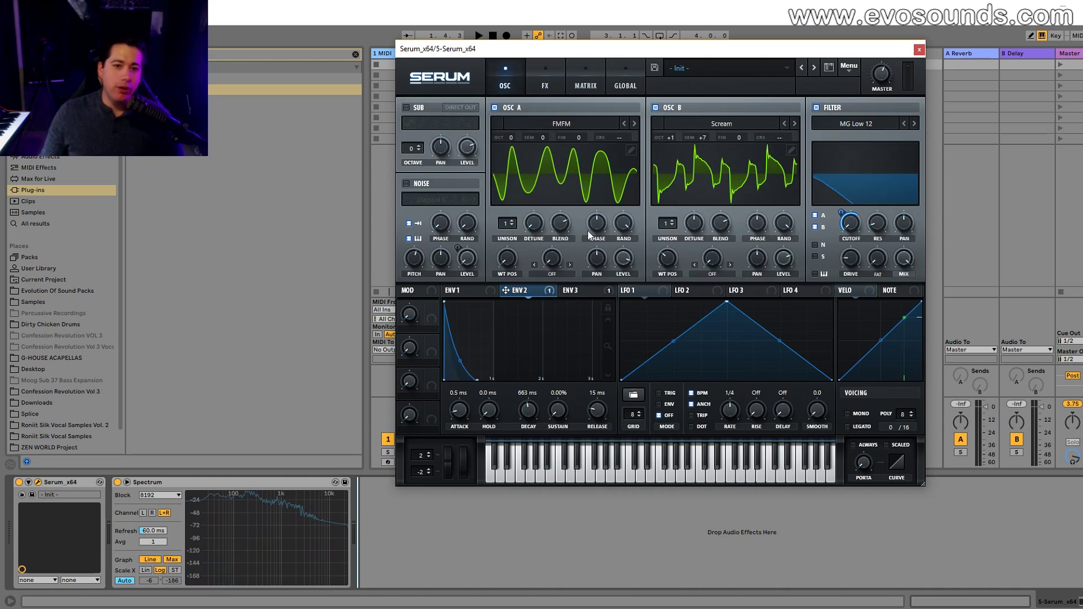
left_click(408, 185)
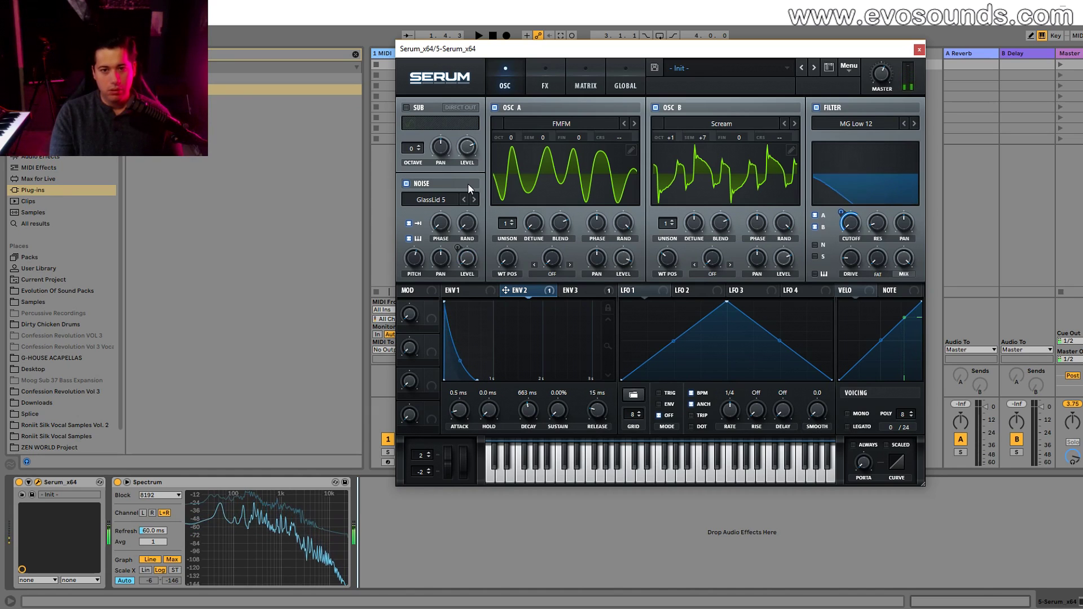
mouse_move(847, 209)
left_click_drag(847, 209, 841, 216)
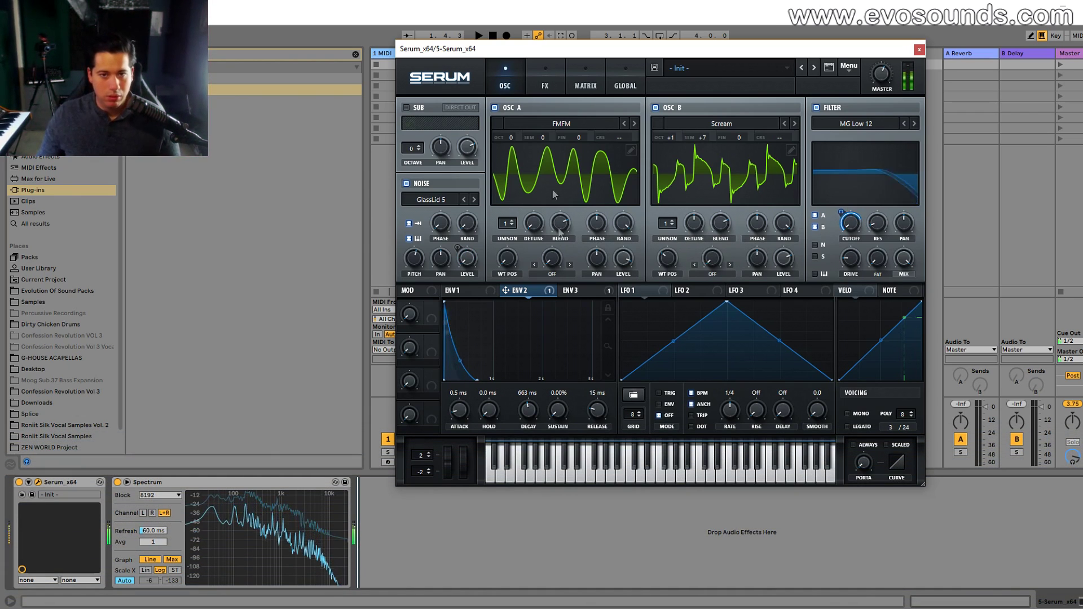
Add a Chorus effect between Hyper/Dimension and the reverb
left_click(545, 85)
left_click(409, 198)
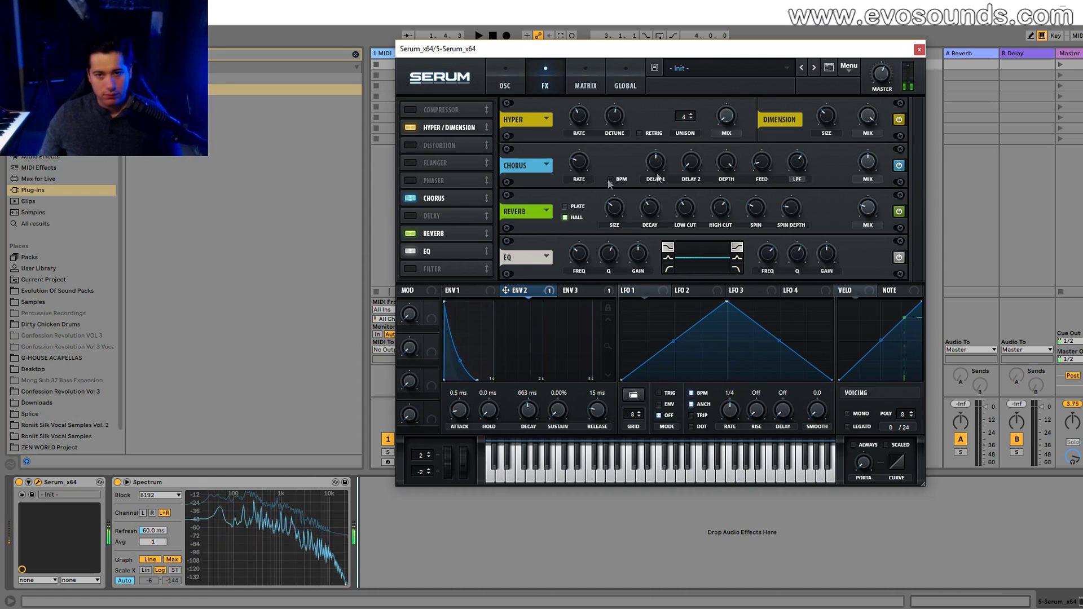
Try the Chorus with 0% feedback, then remove it from the effects chain
mouse_move(810, 157)
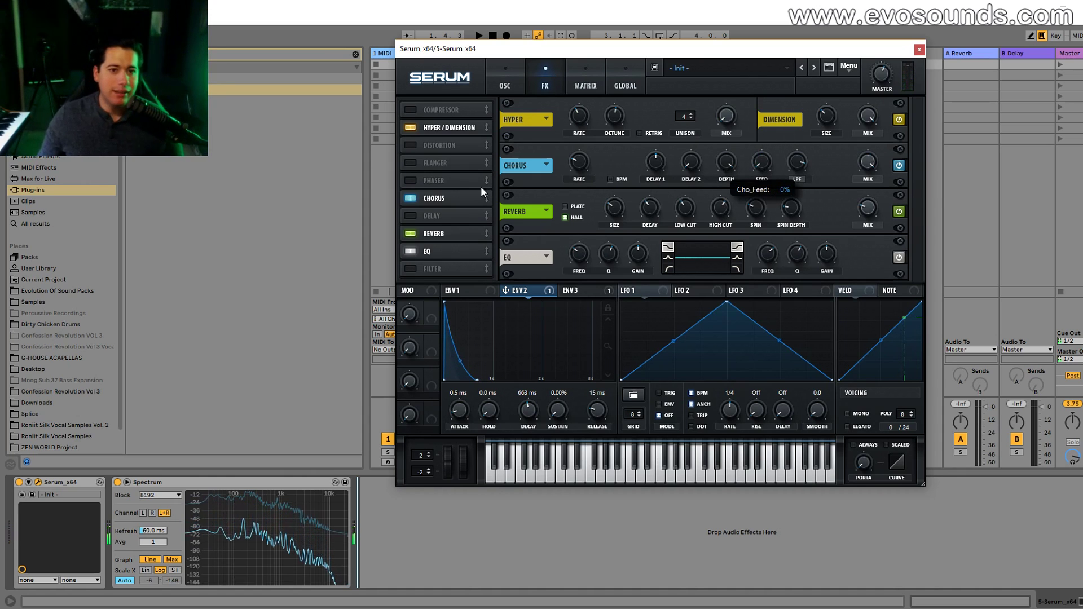
left_click(410, 198)
left_click(506, 81)
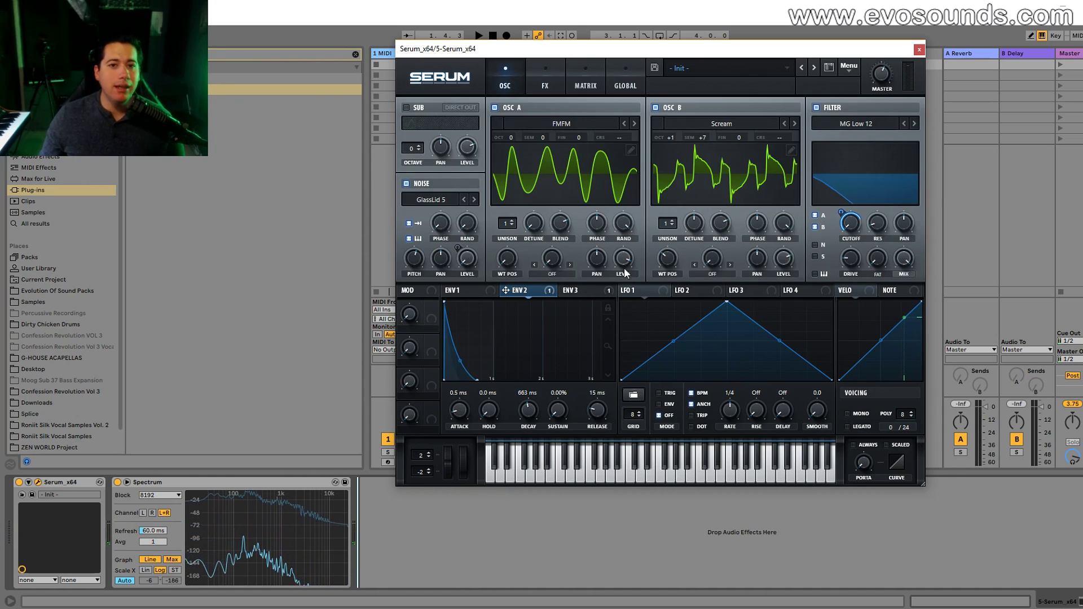
Set oscillator A's unison to 9 voices and audition it with oscillator B and the noise layer temporarily off
left_click(510, 226)
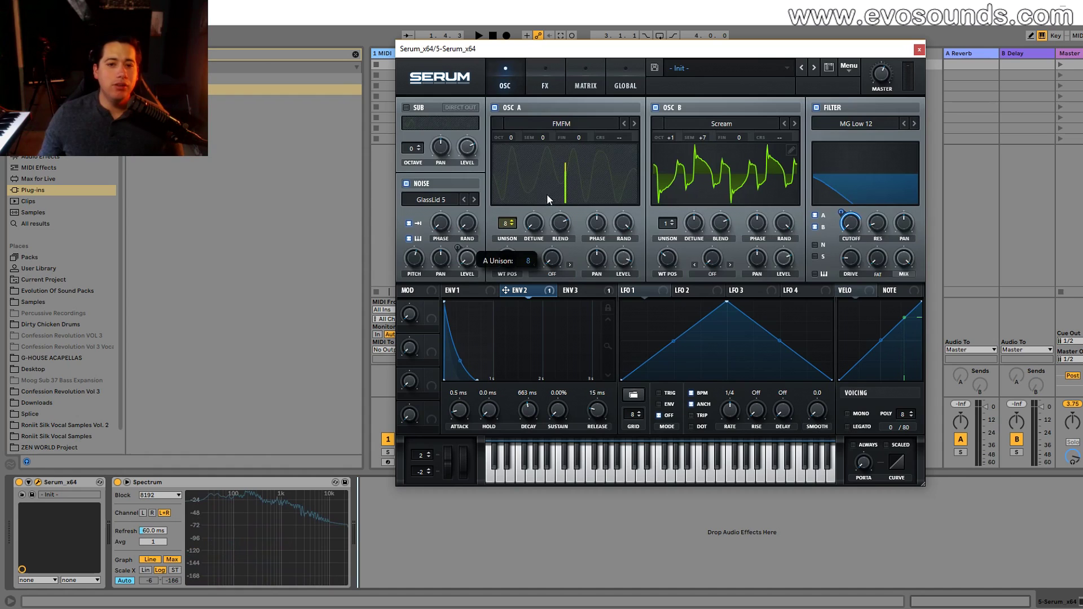
left_click_drag(547, 200, 553, 195)
left_click(655, 107)
left_click(418, 183)
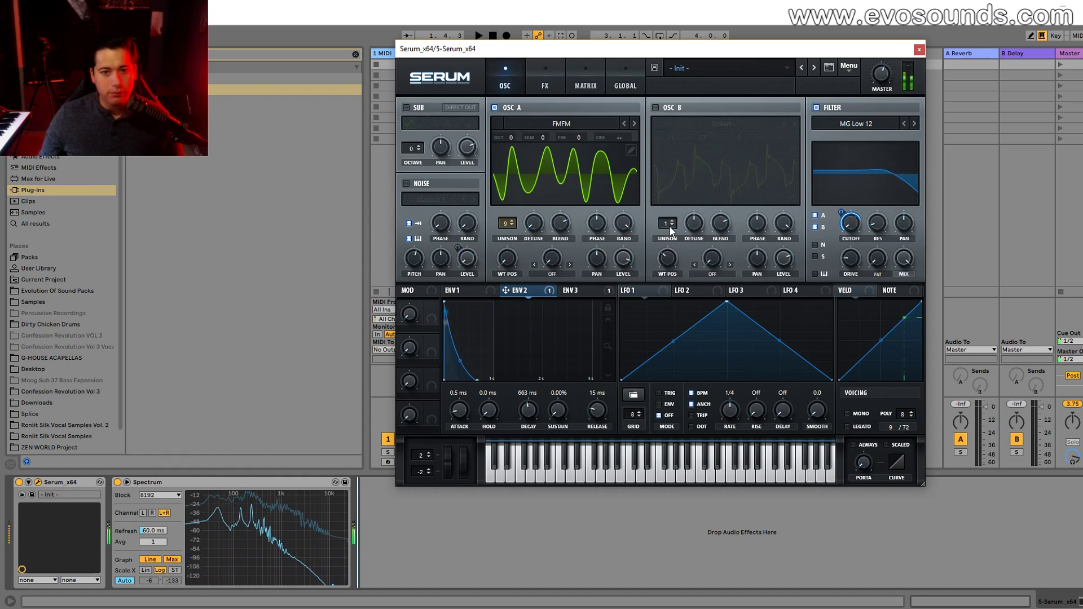
left_click(422, 185)
left_click(685, 106)
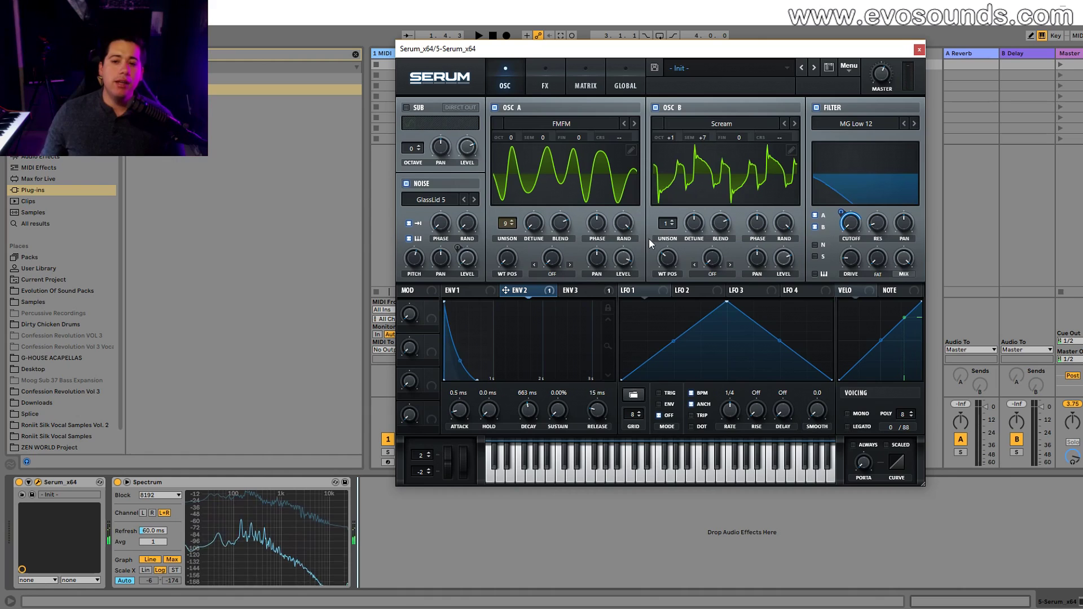
Reassign Env 3's modulation from the noise level to oscillator B's level, with the noise layer off
left_click(573, 290)
left_click(625, 290)
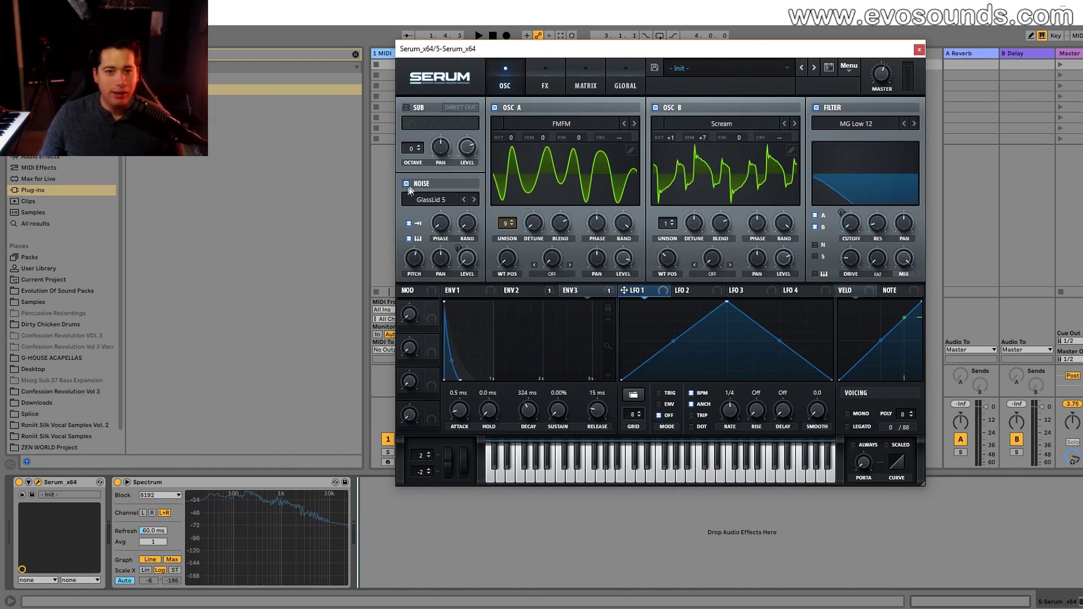
right_click(581, 288)
left_click(586, 340)
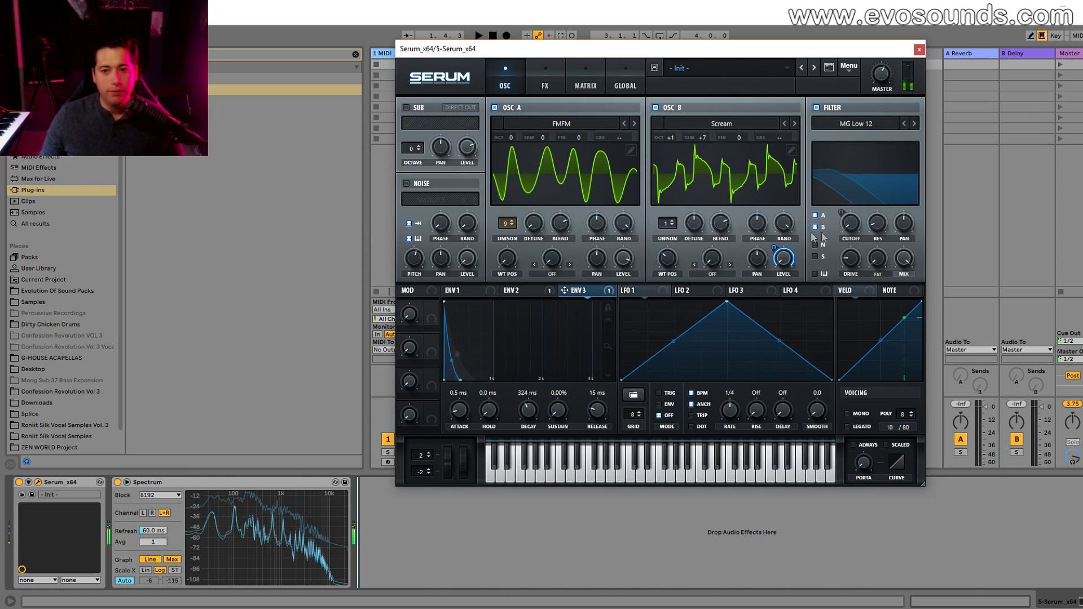
Reshape Env 3 on oscillator B's level to a 0.0 ms attack, 217 ms decay and 22 ms release
mouse_move(527, 410)
left_mouse_down()
mouse_move(527, 435)
mouse_move(518, 404)
left_mouse_up()
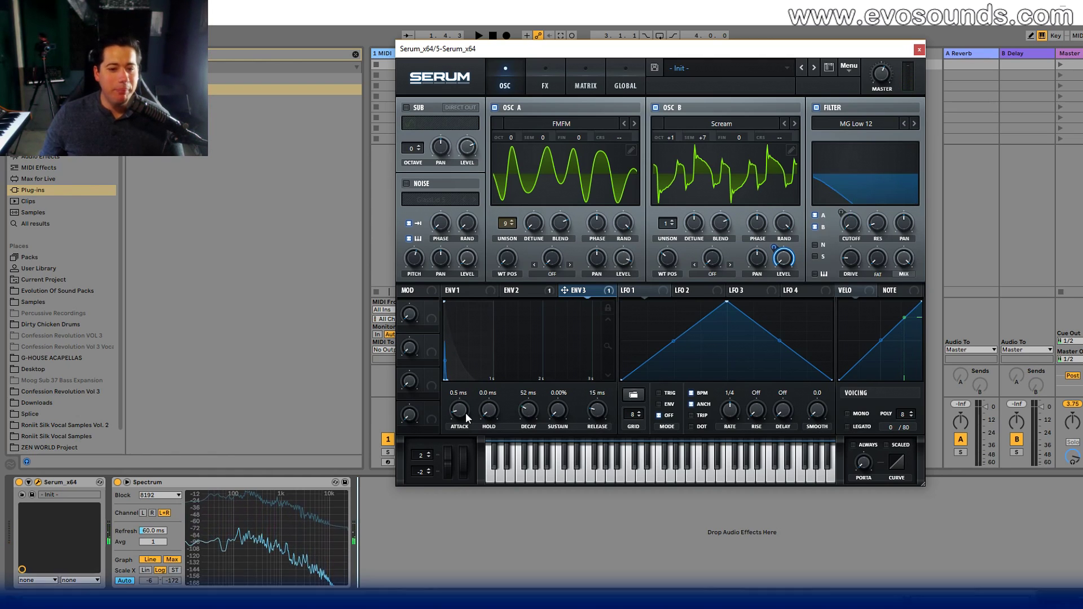
scroll(466, 412, "up", 5)
left_click_drag(450, 361, 454, 361)
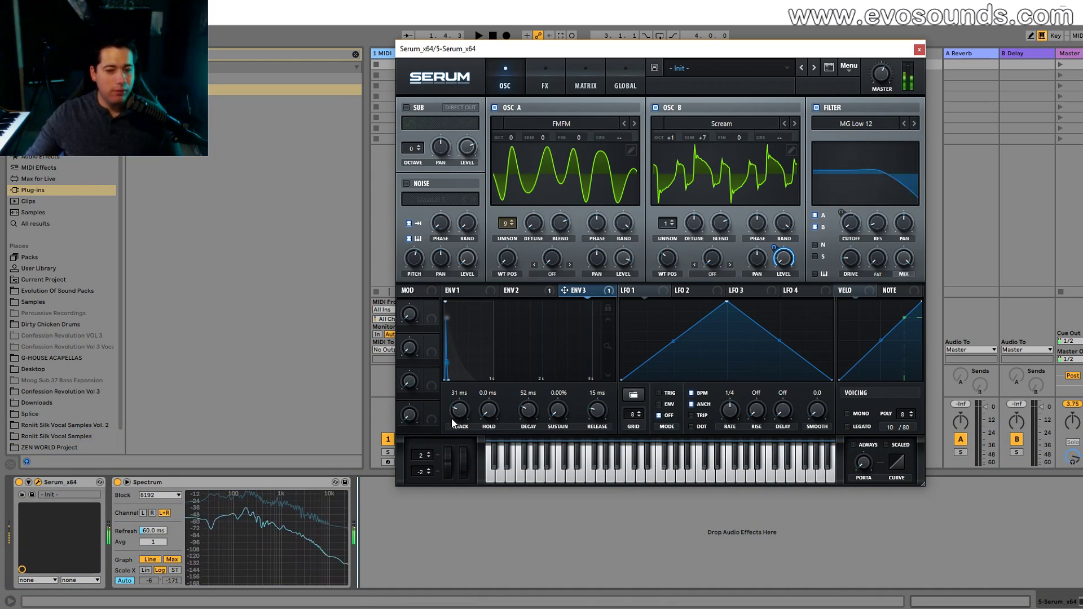
scroll(526, 411, "up", 5)
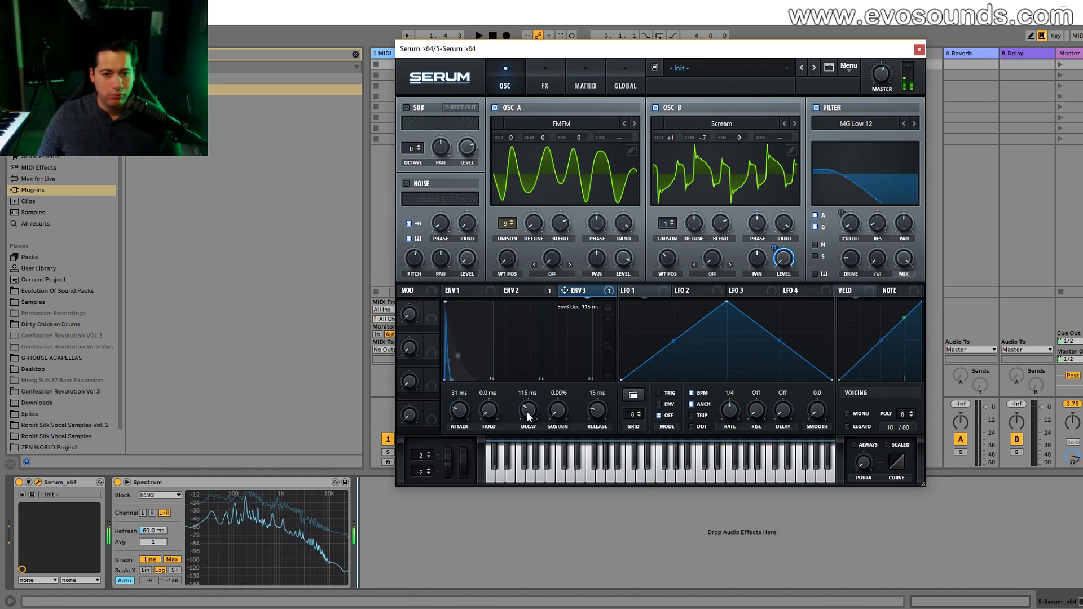
scroll(528, 411, "up", 4)
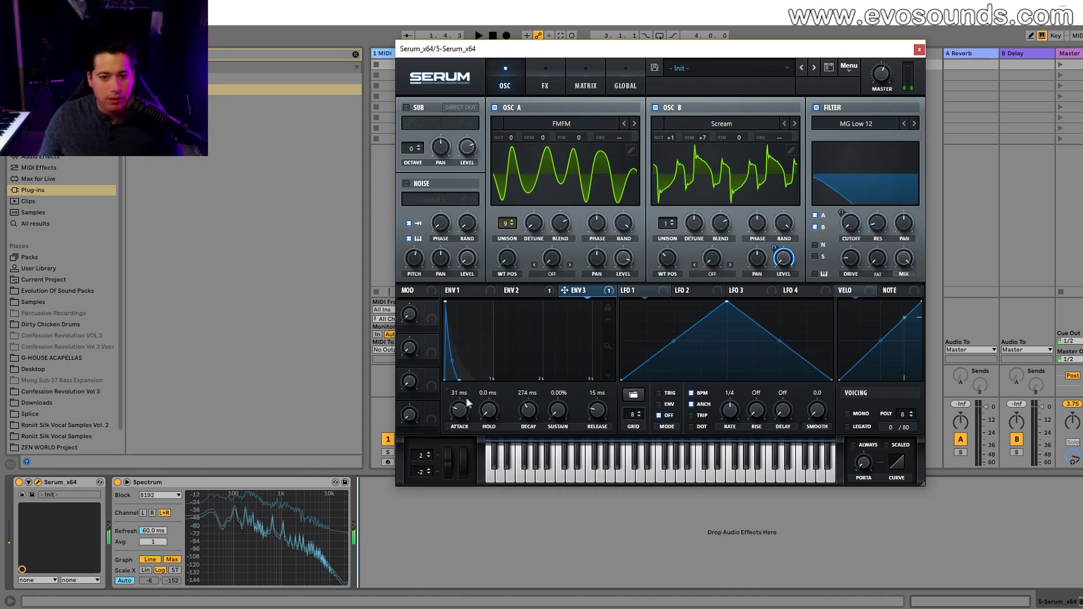
left_click_drag(466, 408, 466, 405)
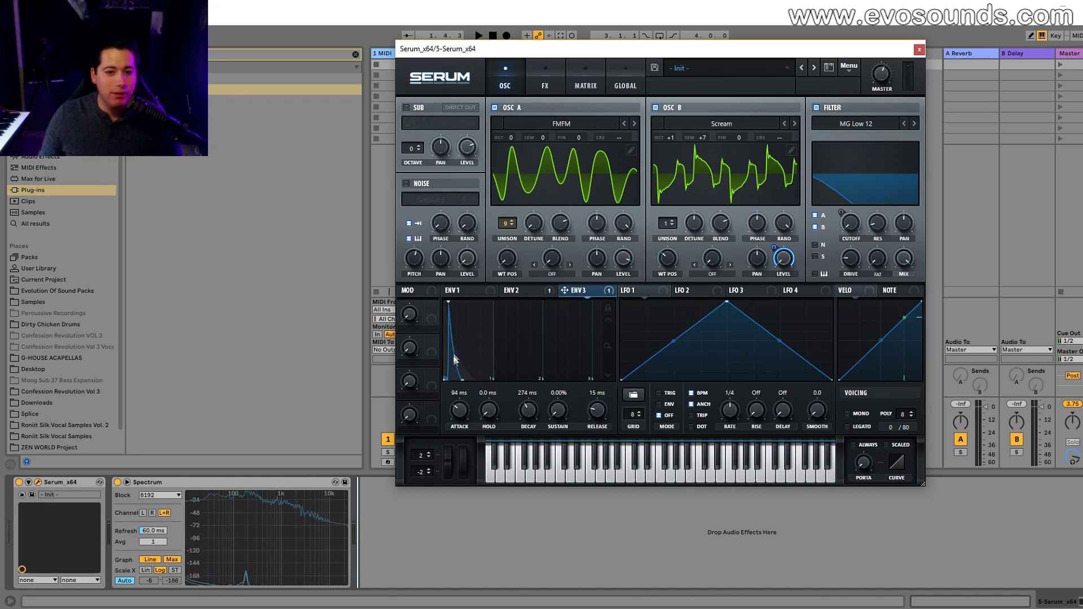
left_click_drag(447, 380, 439, 388)
left_click(817, 227)
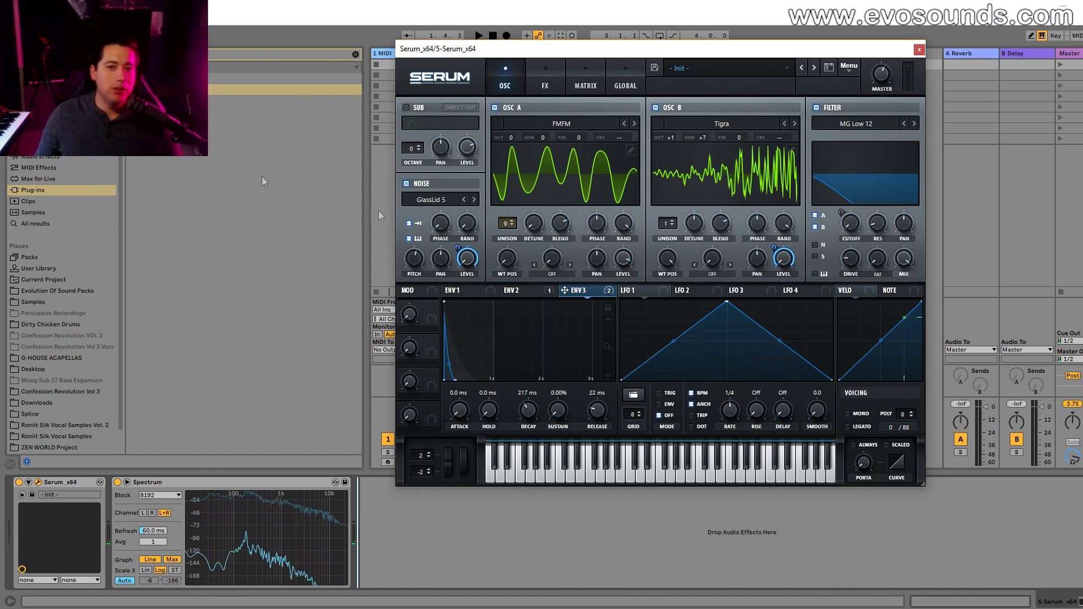
Turn on the sub oscillator with direct output and check the effects chain
left_click(406, 107)
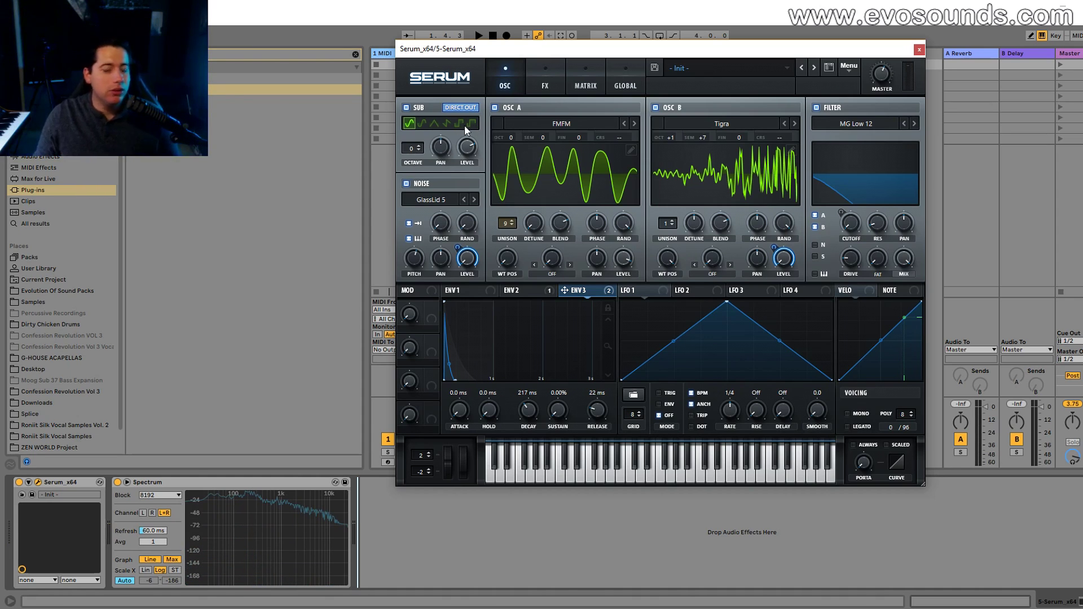
left_click(553, 80)
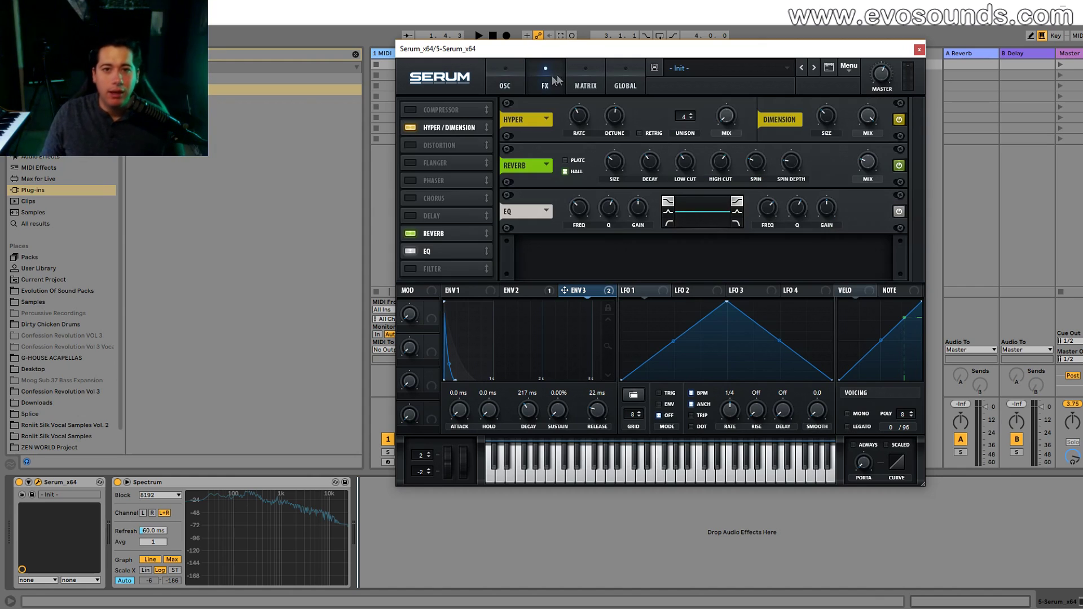
left_click(523, 67)
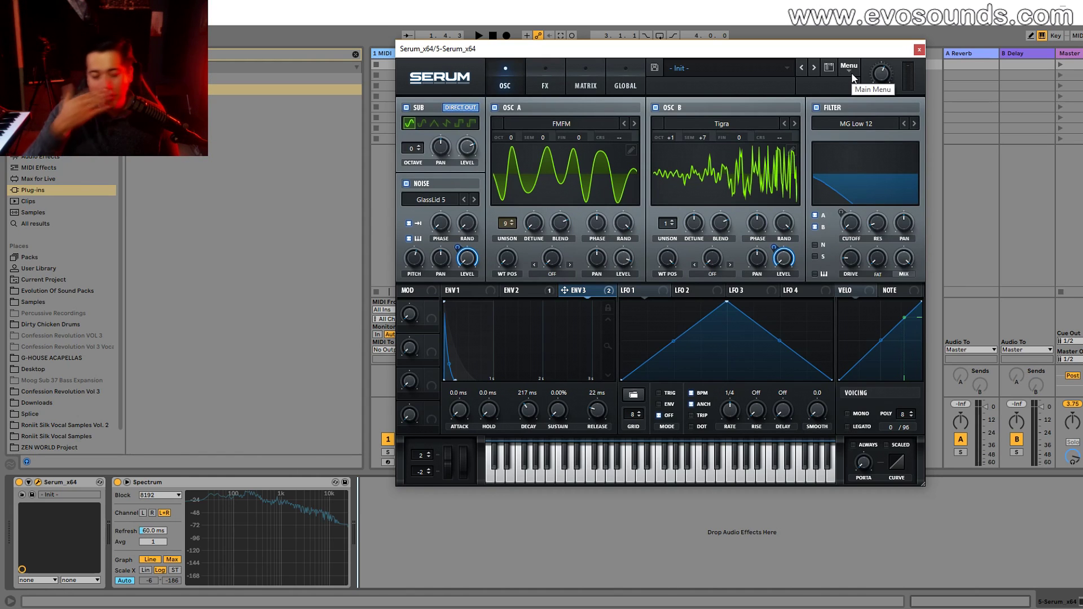
Load the analog Basic_McB wavetable in oscillator A at its default saw position and turn oscillator B off
left_click(578, 127)
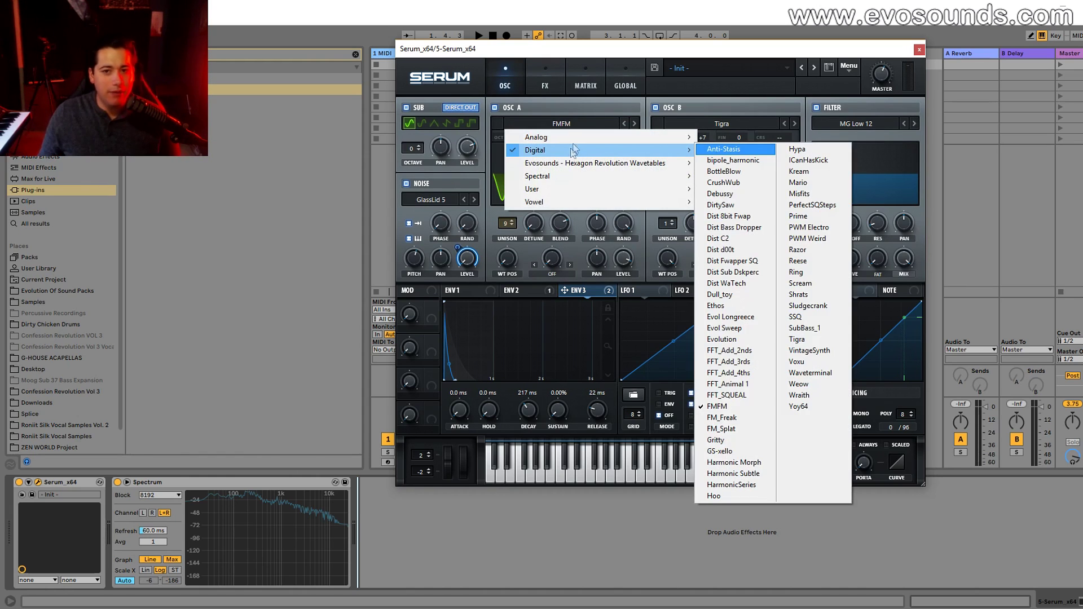
mouse_move(564, 137)
left_click(733, 215)
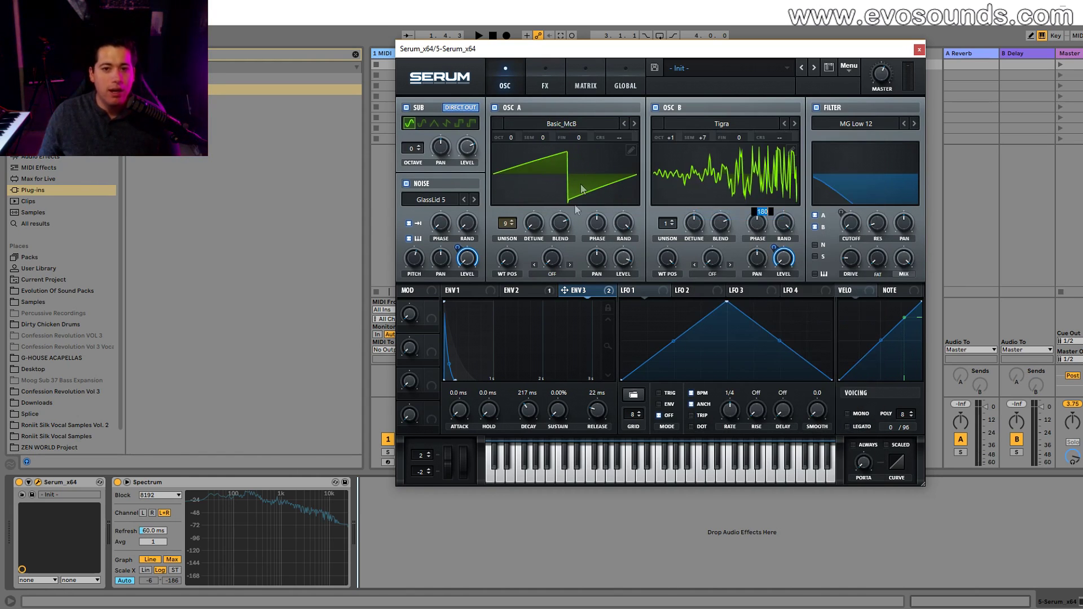
left_click_drag(520, 260, 520, 271)
left_click(657, 107)
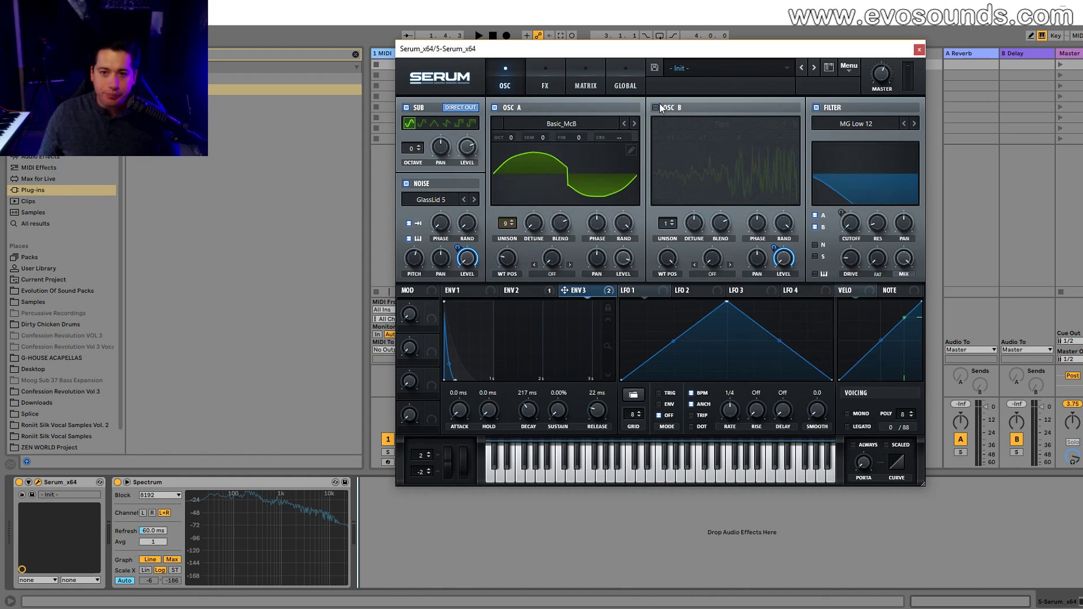
double_click(514, 263)
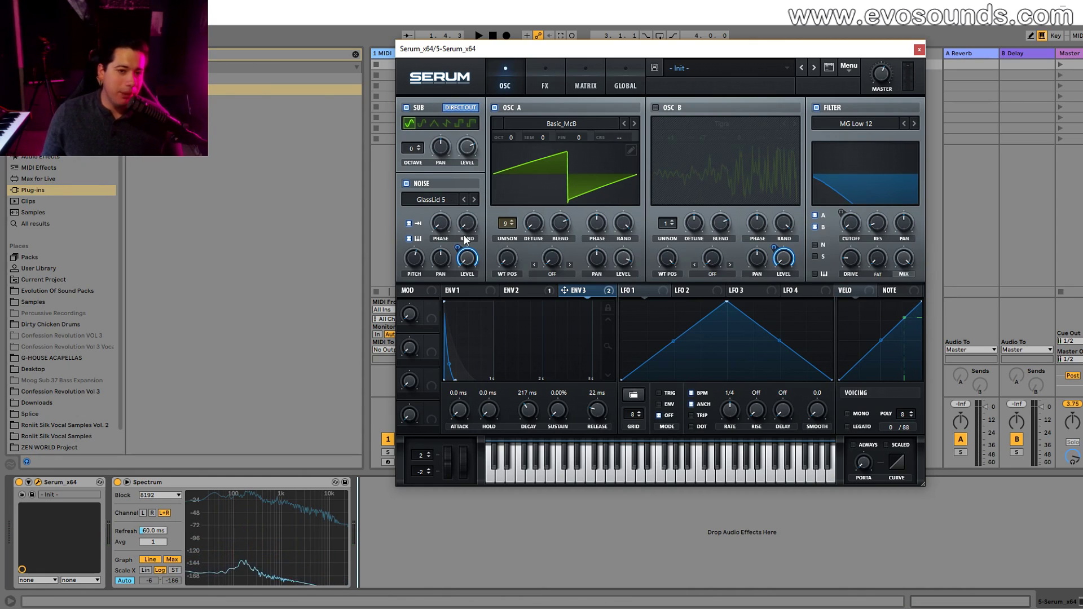
Lower oscillator A and the sub oscillator to octave -1 and play test notes
scroll(512, 138, "down", 1)
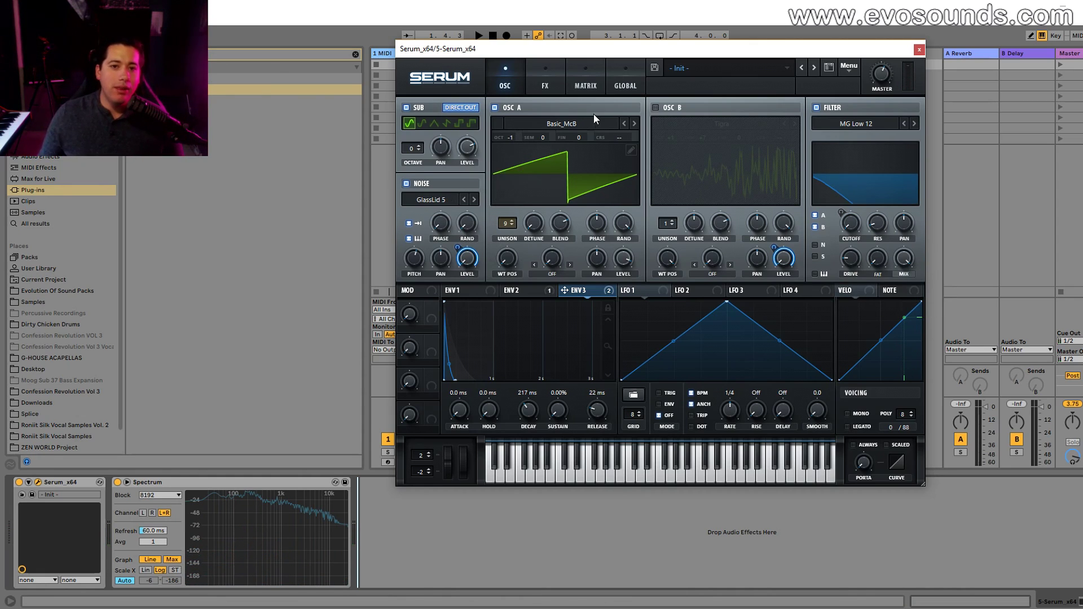
scroll(416, 149, "down", 1)
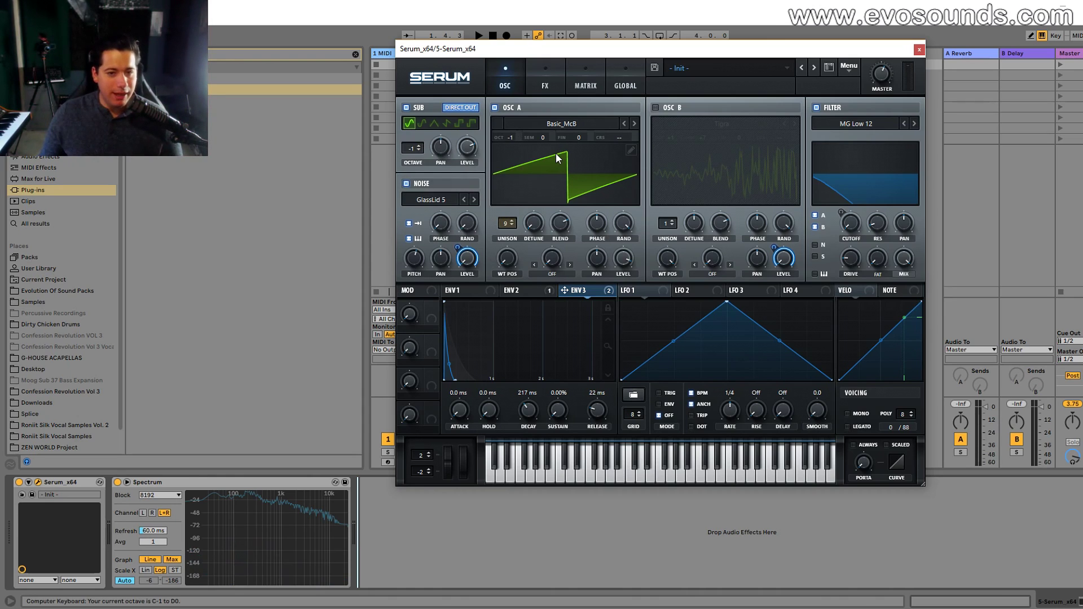
key("x")
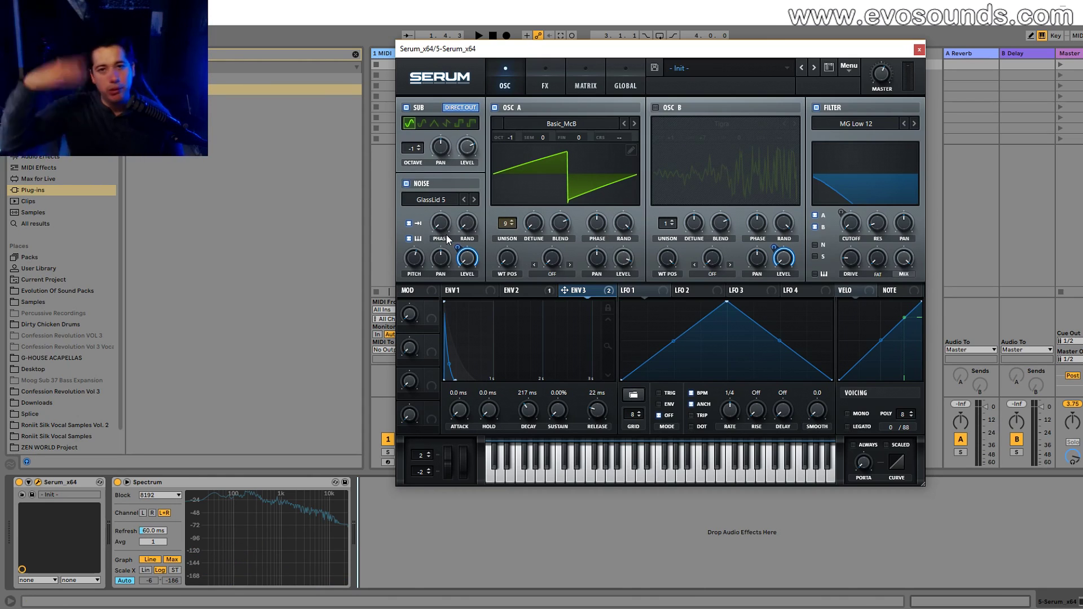
key("s")
key("s")
key("s")
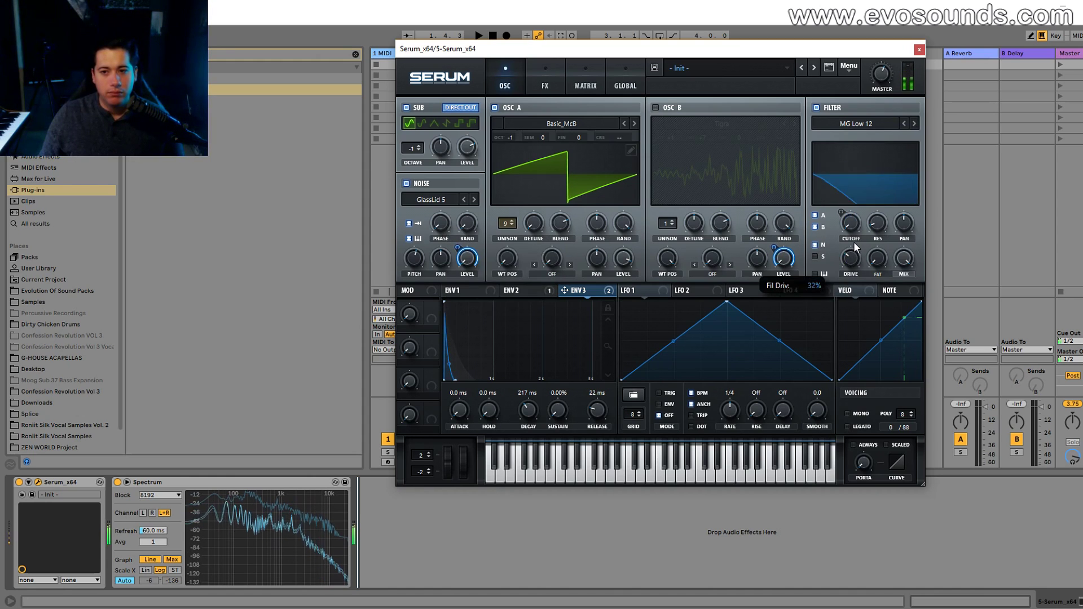
Compare the sound with Hyper/Dimension off and on, and try a Tube distortion at 70% drive before removing it
left_click(545, 82)
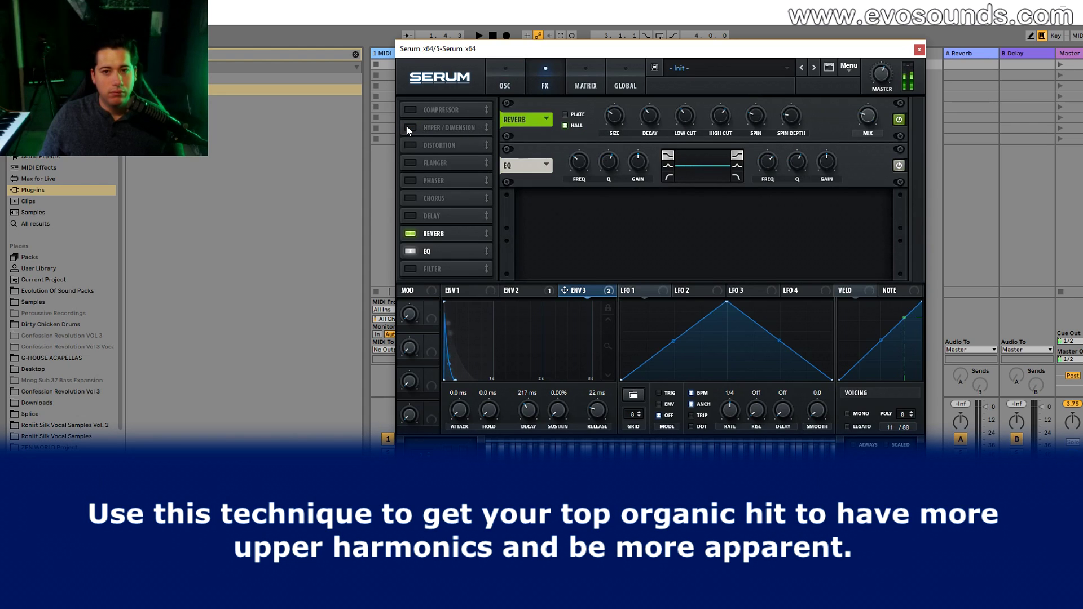
left_click(410, 127)
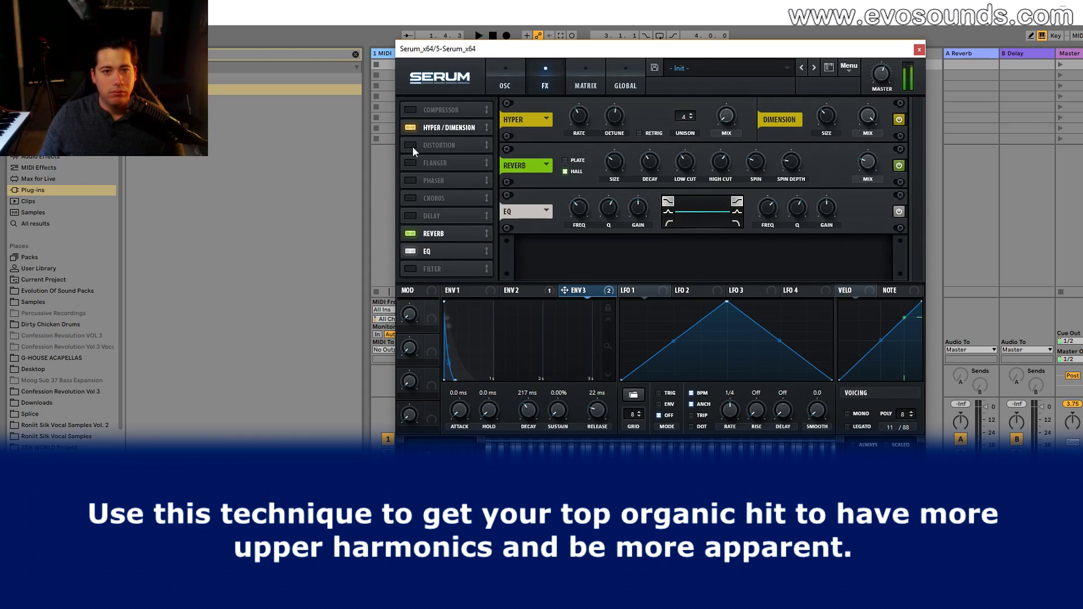
left_click(411, 146)
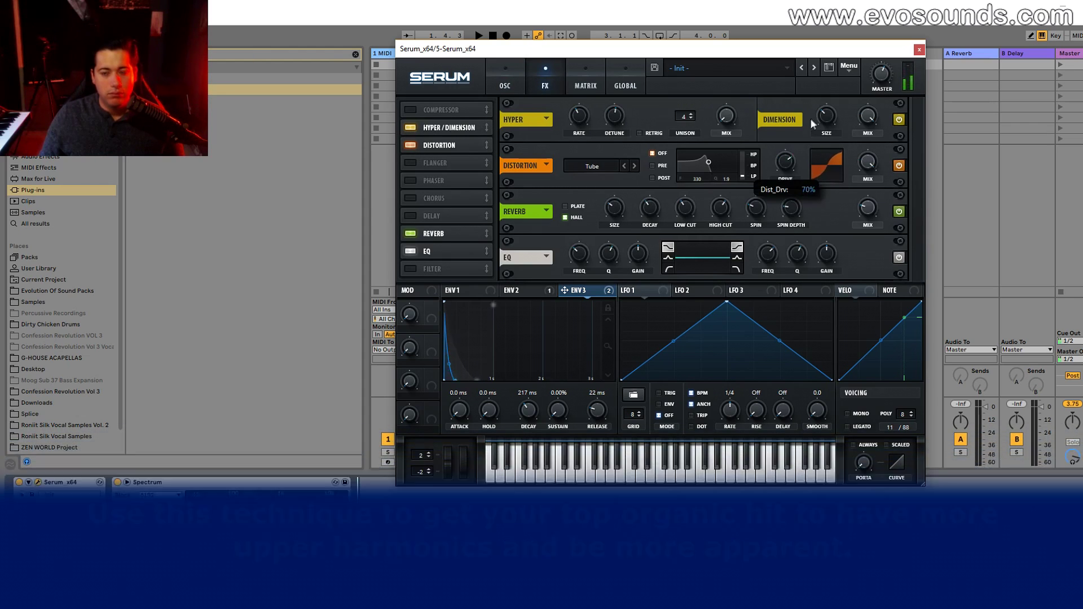
left_click(428, 145)
Add a multiband Compressor ahead of Hyper/Dimension and return to the oscillator view
left_click(411, 110)
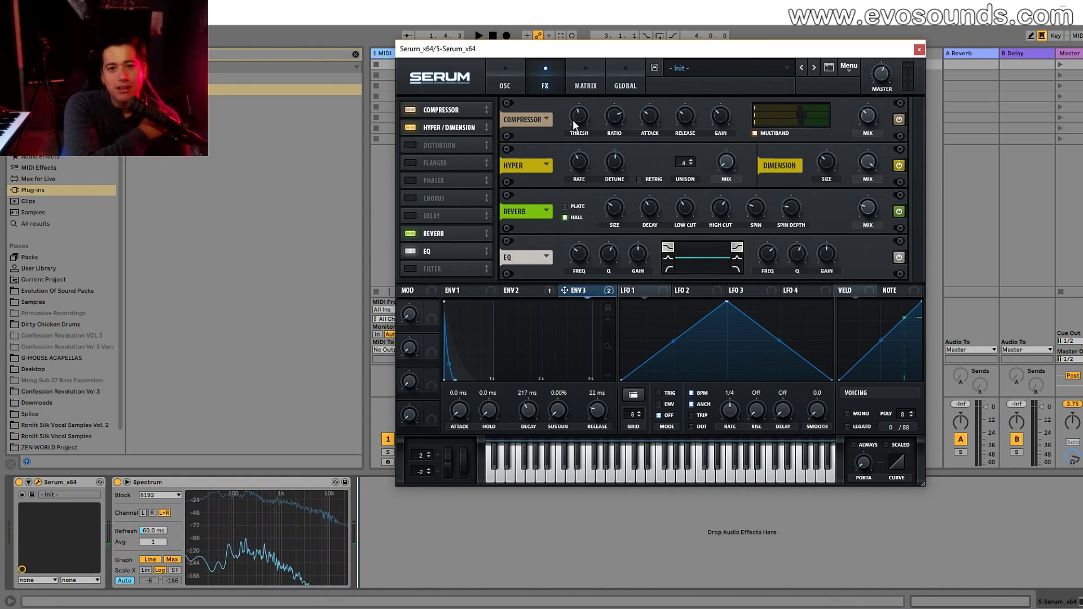
left_click(508, 85)
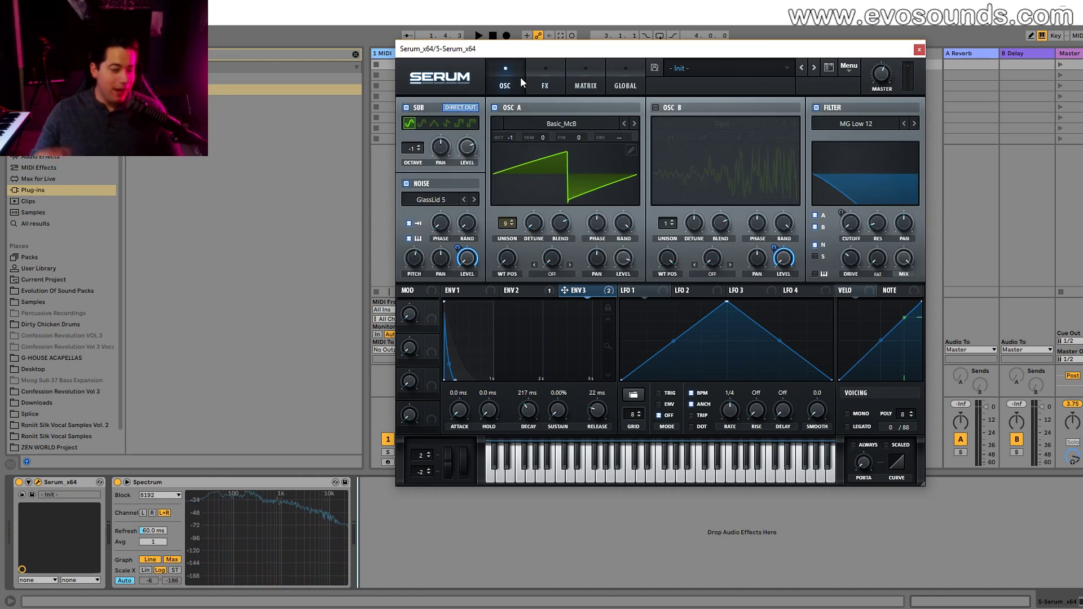